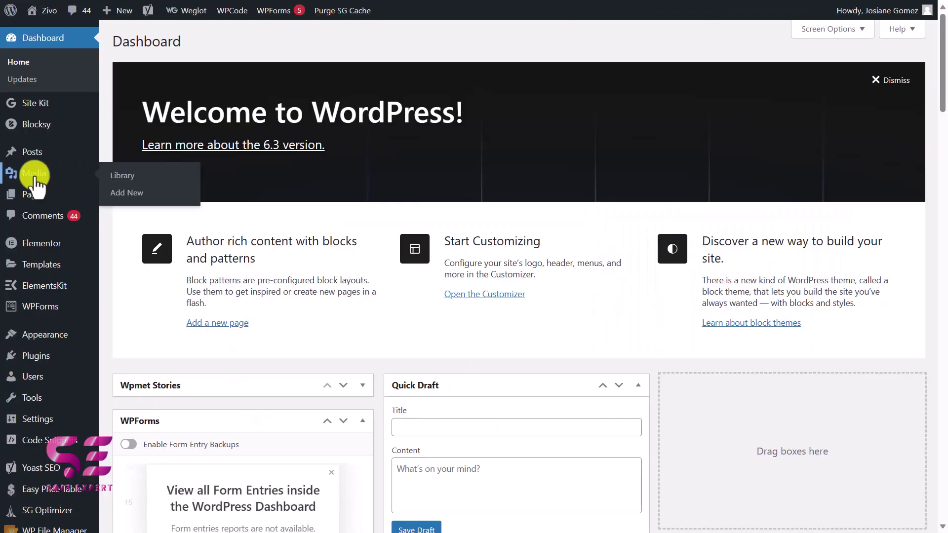
Open the WordPress Media Library from the admin menu
click(37, 183)
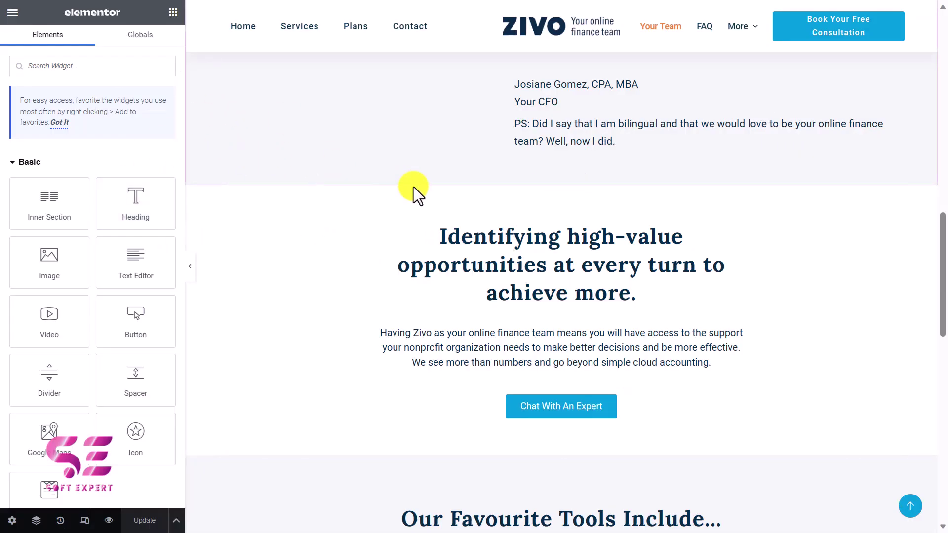
Insert a new section below the CFO's note and paste the copied image URL into the code
mouse_move(413, 194)
click(543, 179)
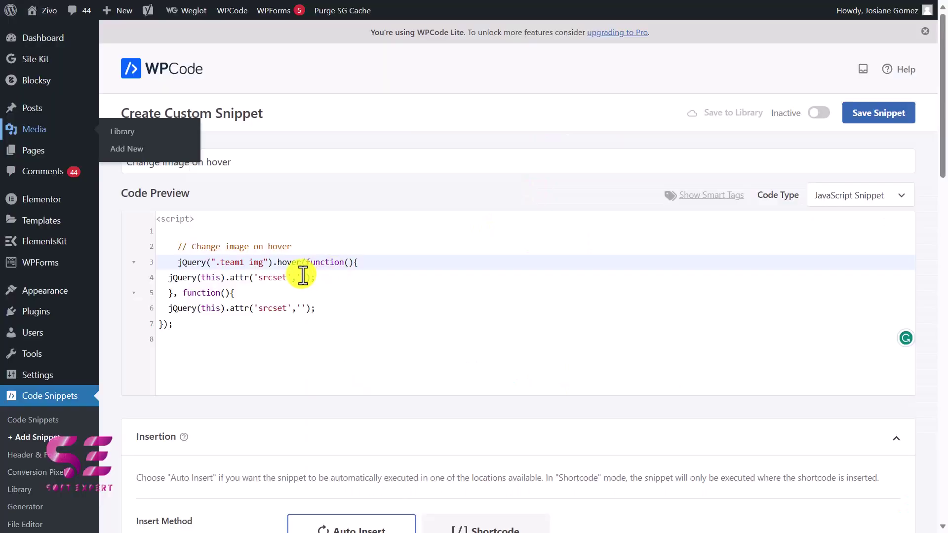
click(302, 274)
click(305, 306)
Close the media attachment details and return to the new section's structure choices
key(alt+Tab)
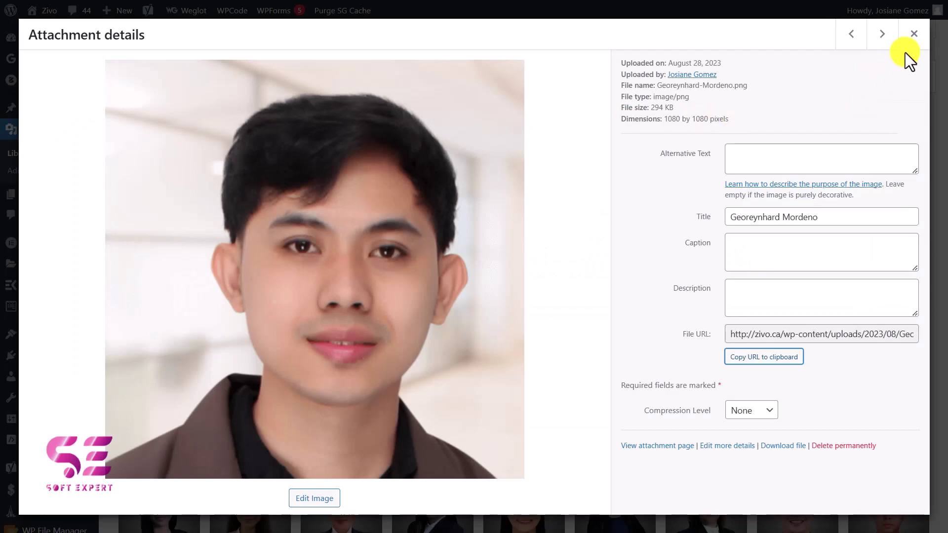
click(914, 36)
key(alt+Tab)
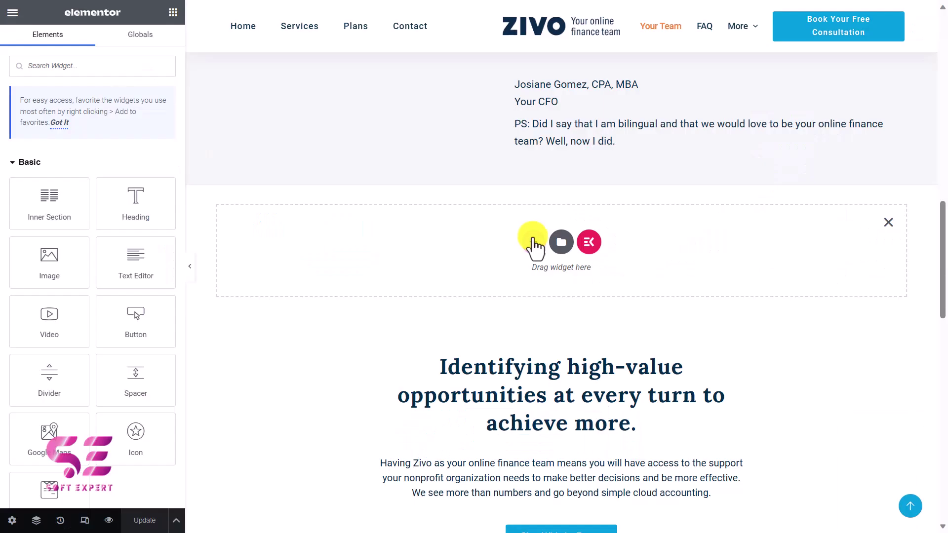
click(533, 242)
Make it a single-column section with a Theme Color Palette 6 classic background
click(393, 271)
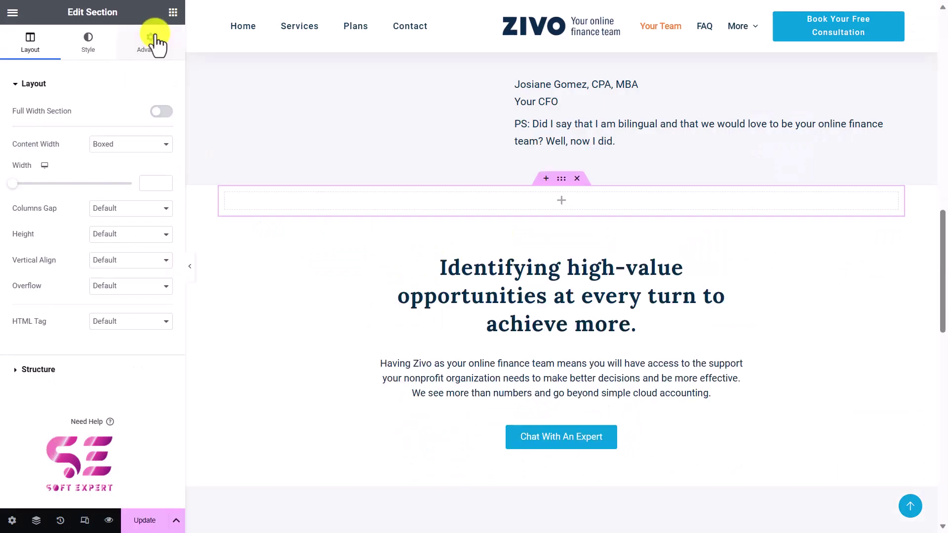
click(153, 40)
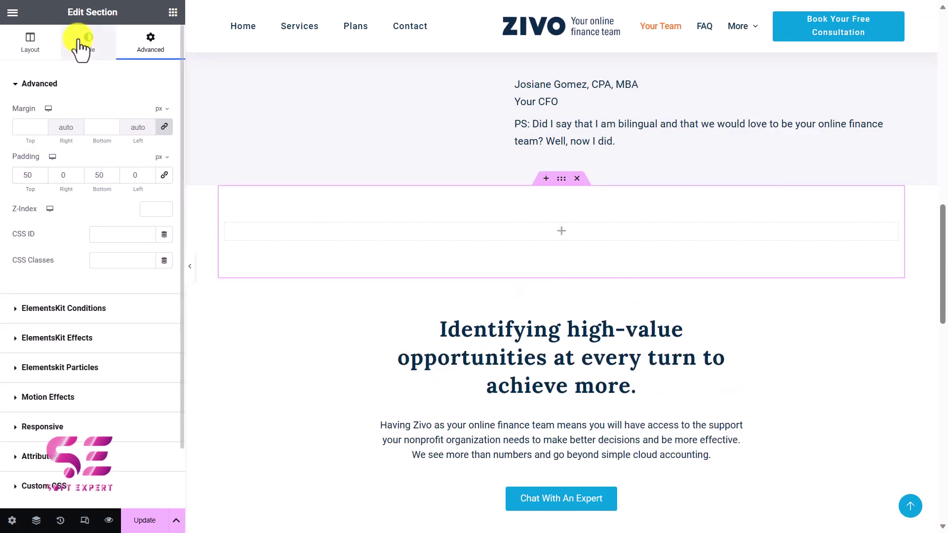
click(82, 47)
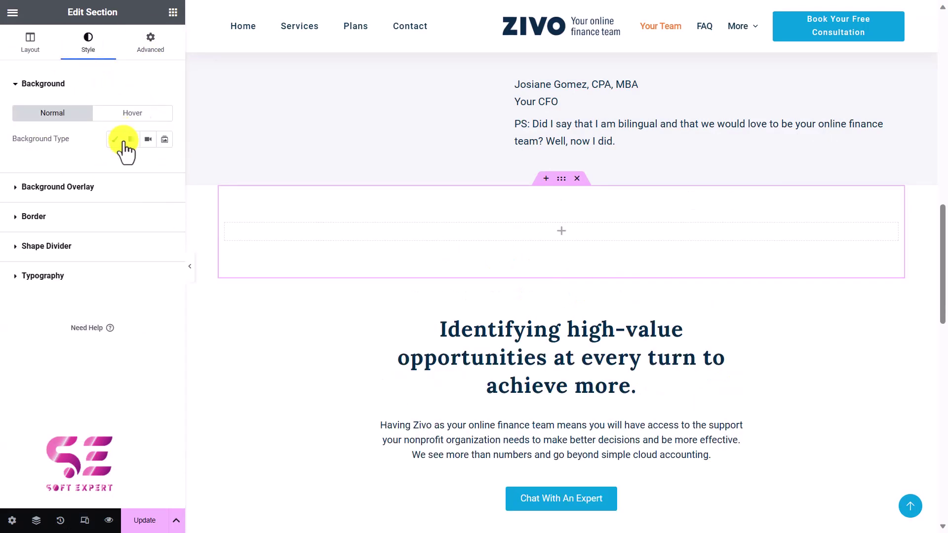
click(113, 139)
click(148, 166)
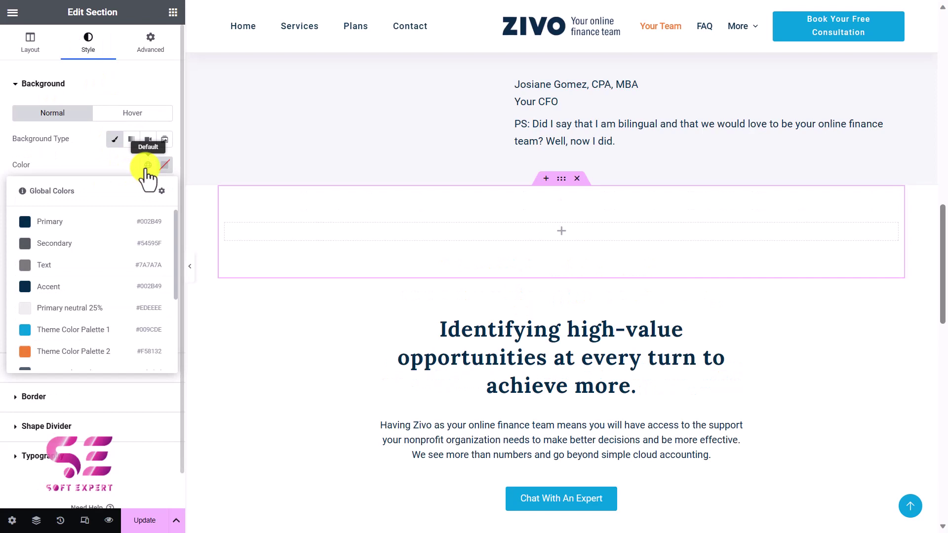
scroll(84, 341, down, 3)
click(84, 312)
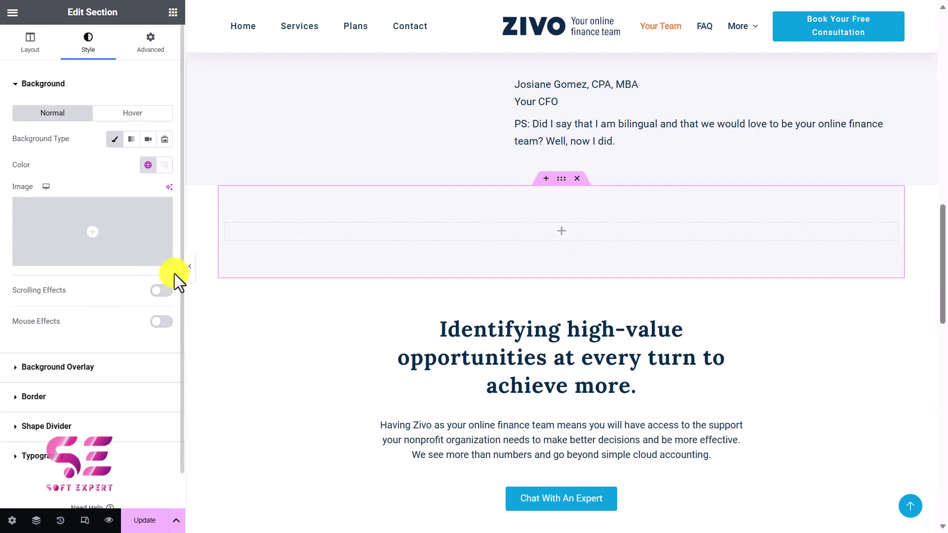
Switch the section to full width and add a heading reading 'Your Team'
click(31, 54)
click(159, 111)
click(297, 209)
drag(142, 201, 241, 237)
text(Your Team)
Center the 'Your Team' heading and add a two-column inner section beneath it
click(130, 288)
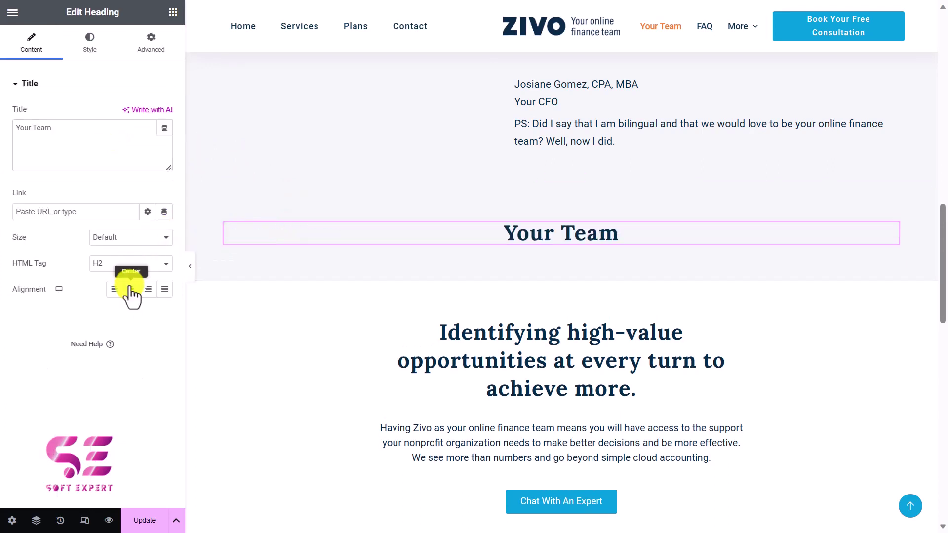
click(173, 11)
drag(63, 195, 282, 289)
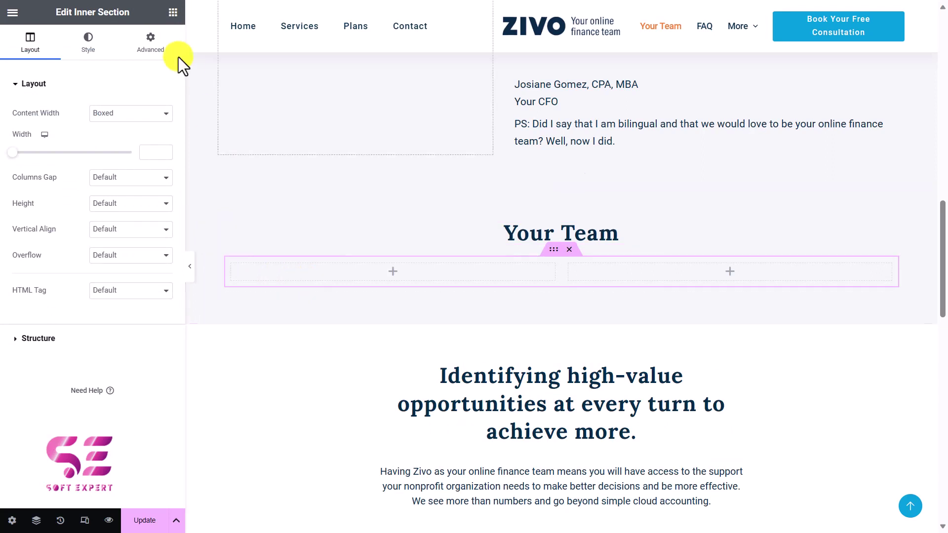
Place an Image widget in the left column showing the young man's portrait from the Media Library
click(172, 12)
drag(47, 262, 277, 277)
click(133, 157)
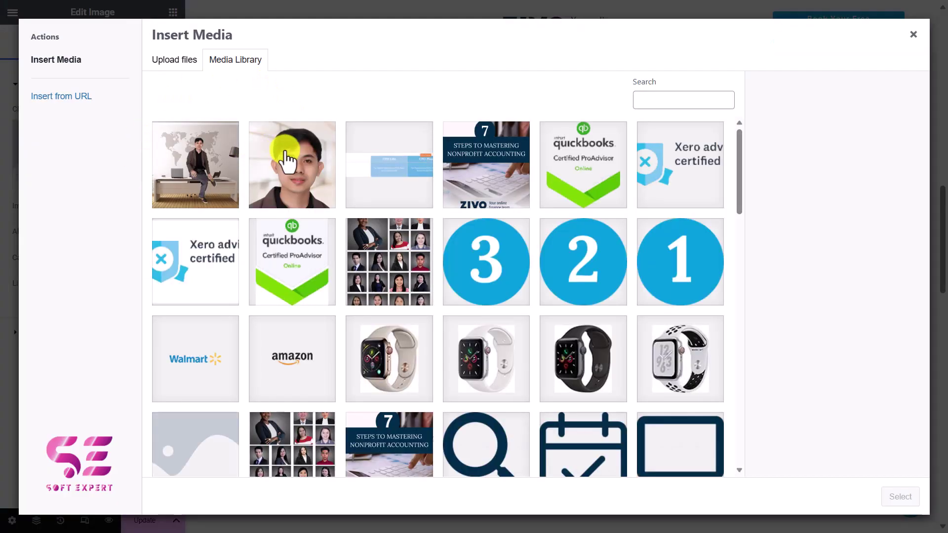
click(287, 157)
click(901, 497)
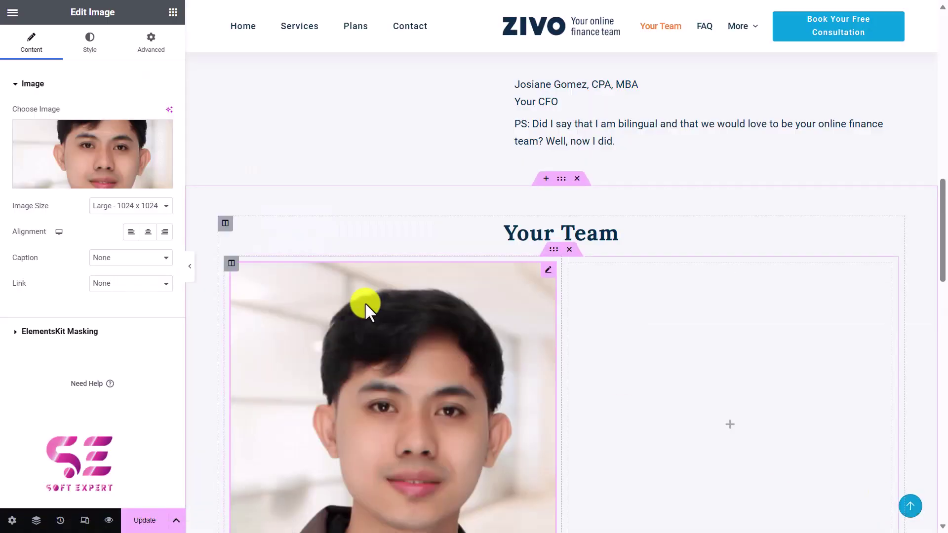
Add an H4 heading reading 'Name' under the portrait
click(172, 12)
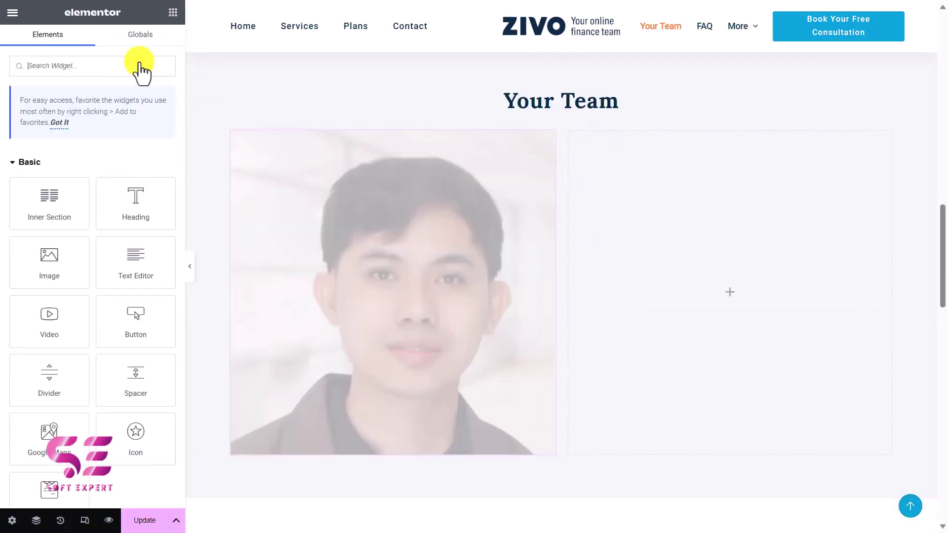
drag(115, 196, 303, 409)
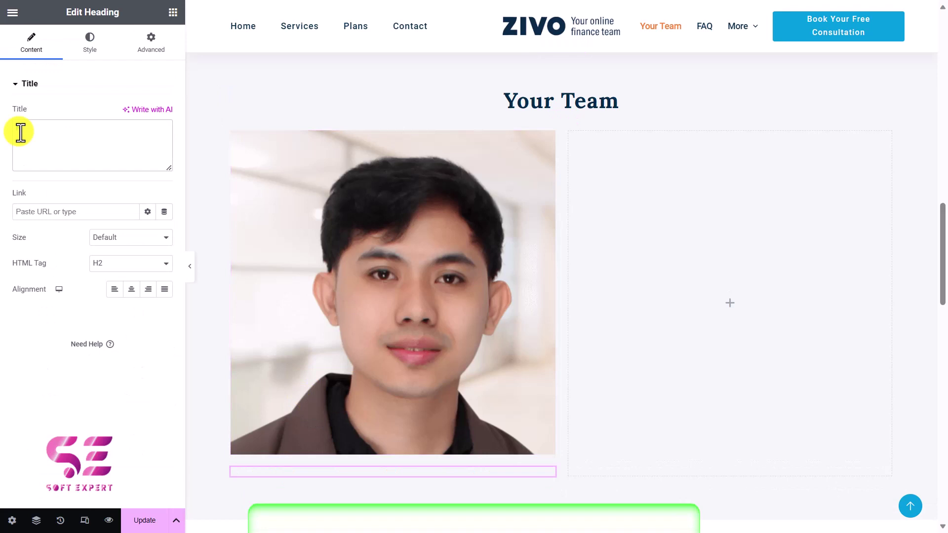
click(20, 132)
text(Name)
click(102, 263)
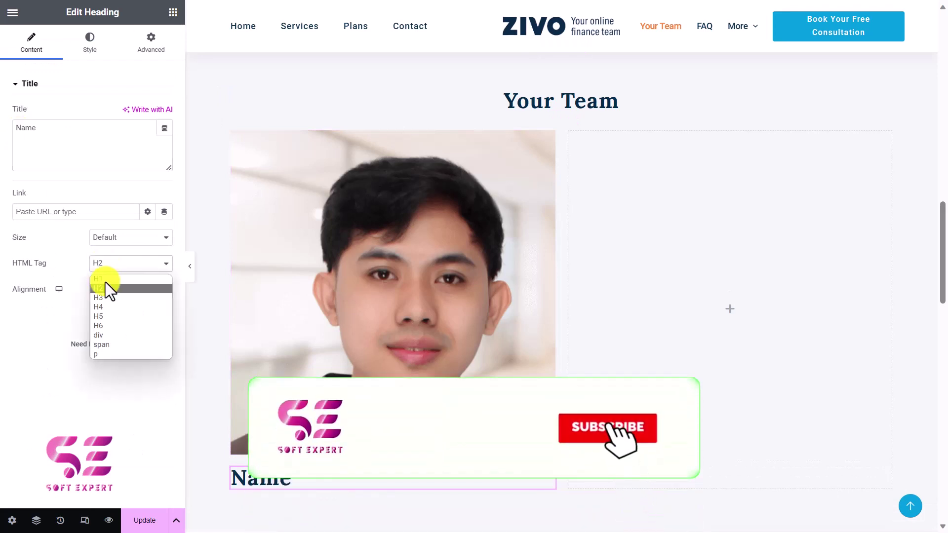
click(110, 307)
Add a 'Designation' text line below the Name heading
drag(152, 275, 332, 490)
click(113, 209)
text(Designation)
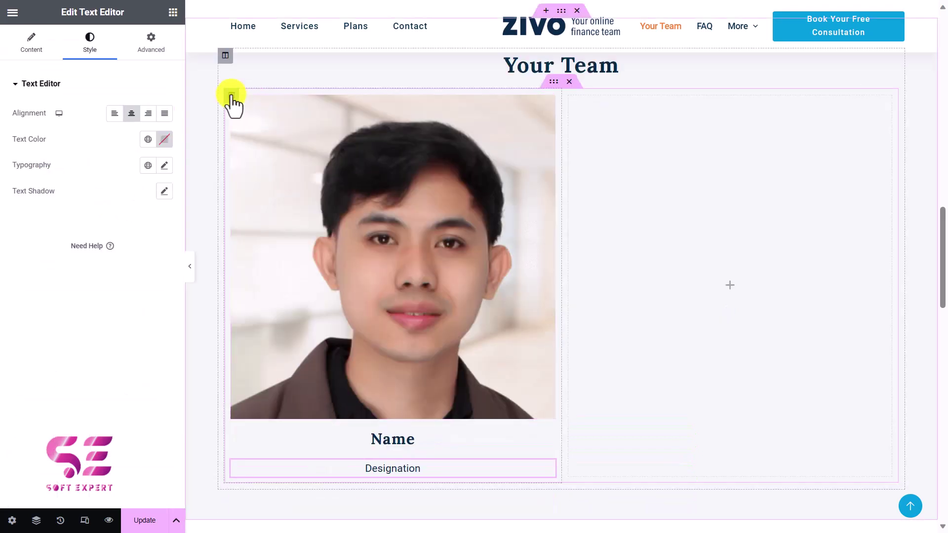
click(231, 96)
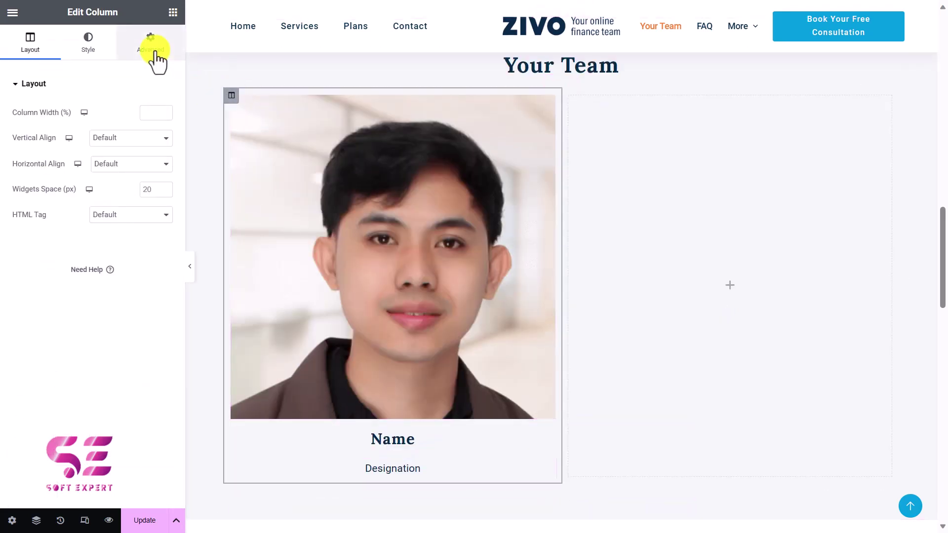
Give the first team column a classic Theme Color Palette 8 background
click(153, 54)
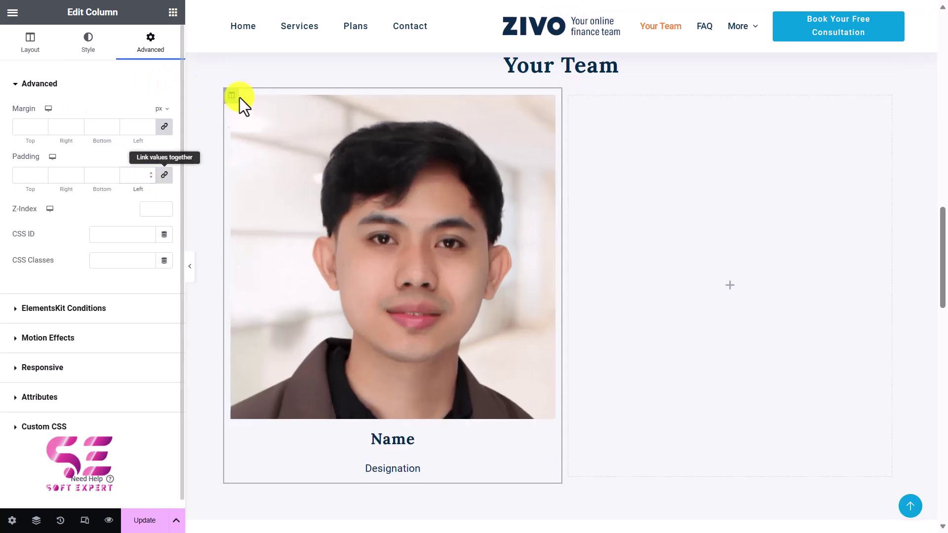
click(94, 50)
click(130, 142)
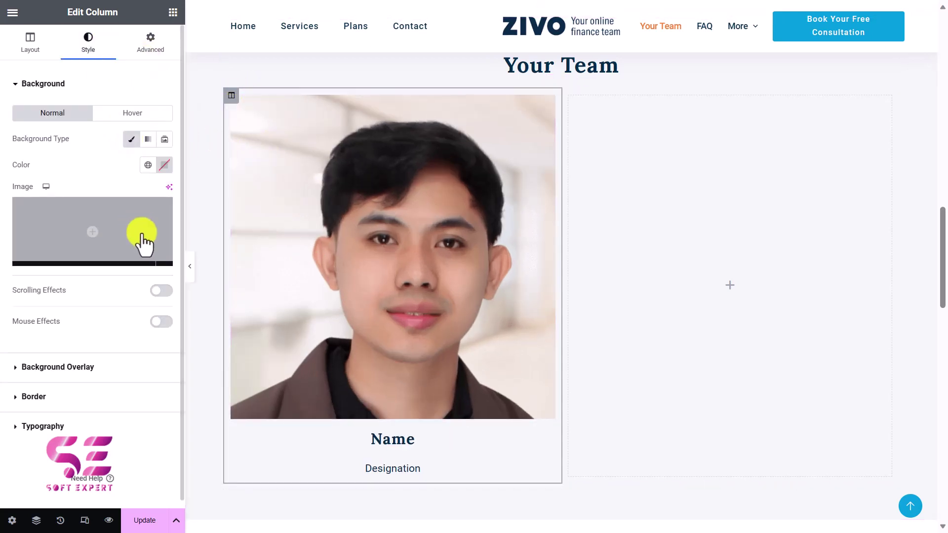
click(148, 165)
scroll(110, 280, down, 3)
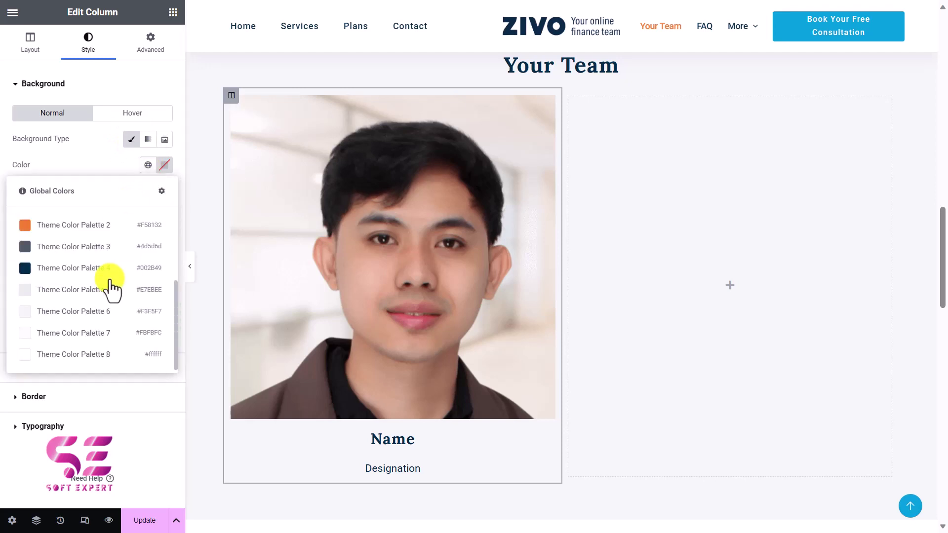
click(76, 355)
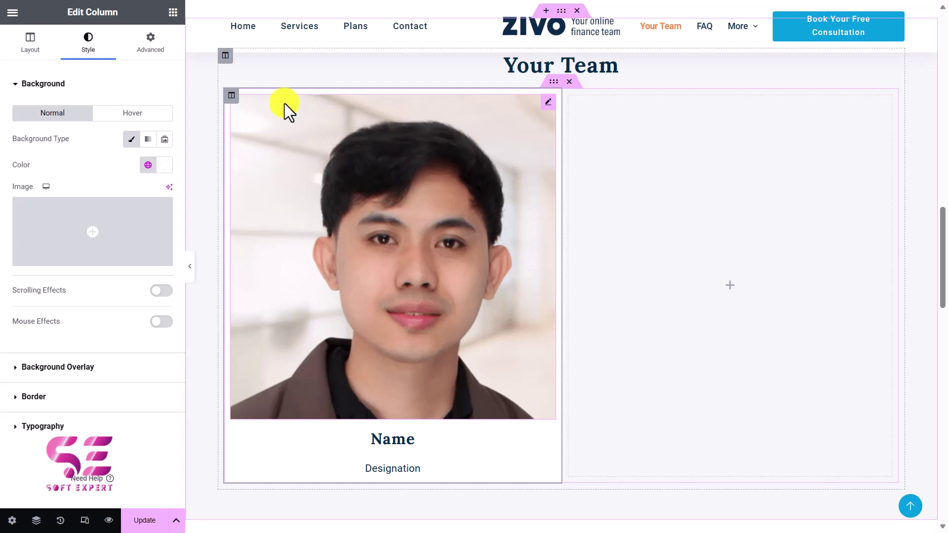
Assign the column the CSS class team1 and update the page
click(149, 49)
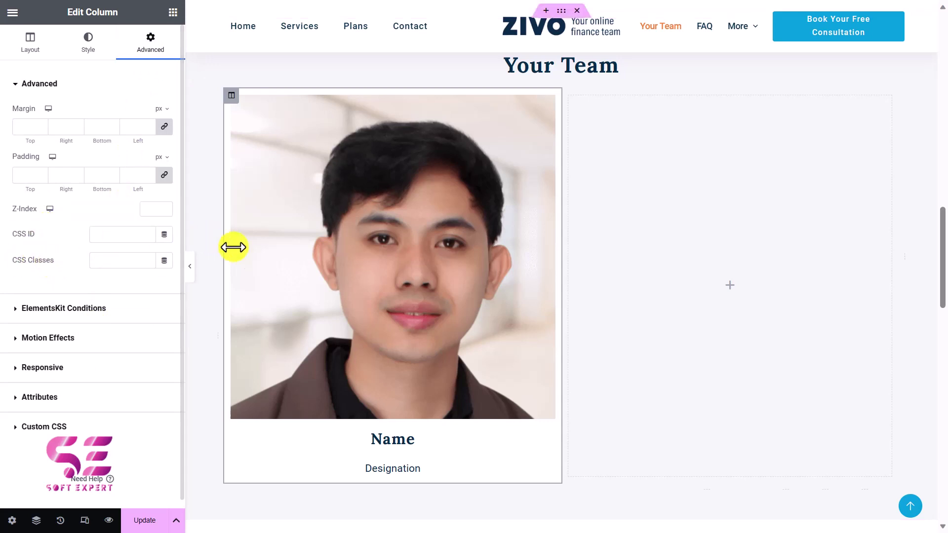
click(119, 264)
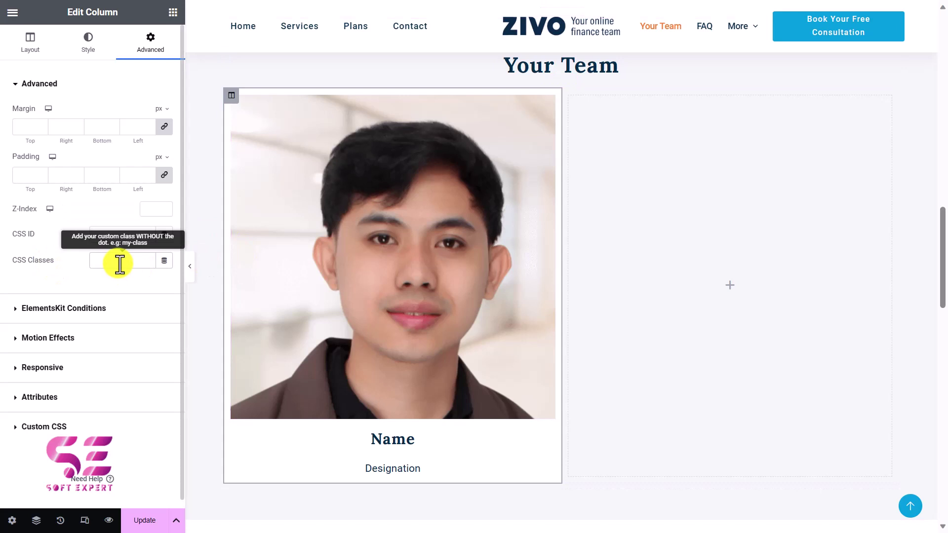
text(team1)
drag(125, 263, 93, 264)
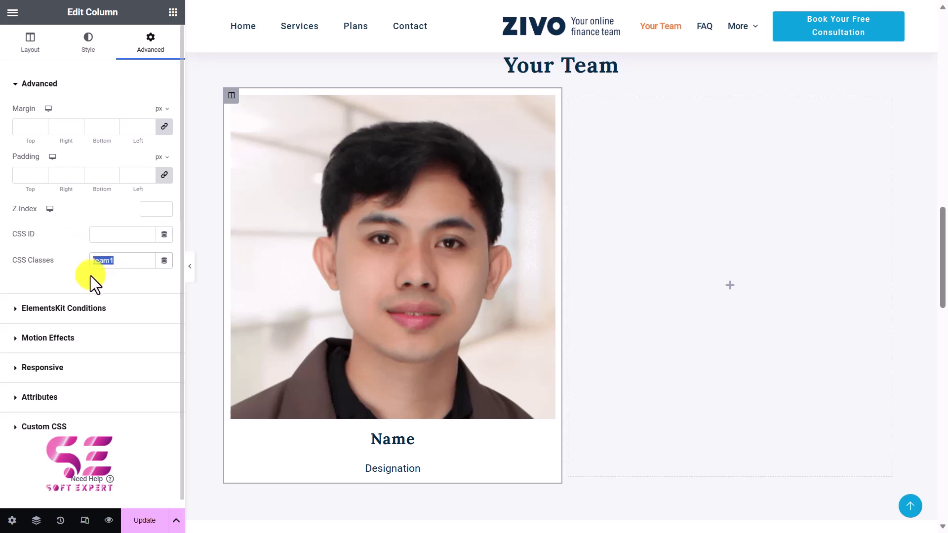
click(91, 275)
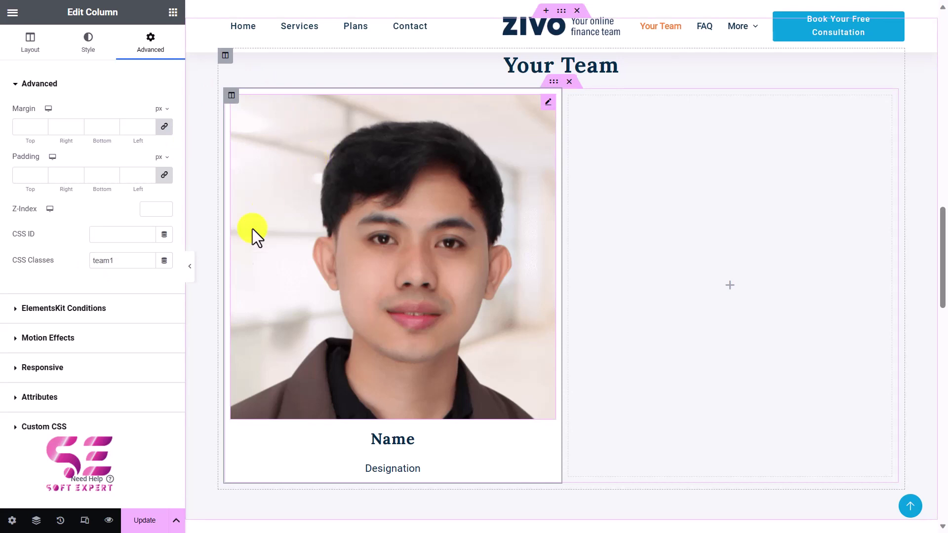
click(143, 523)
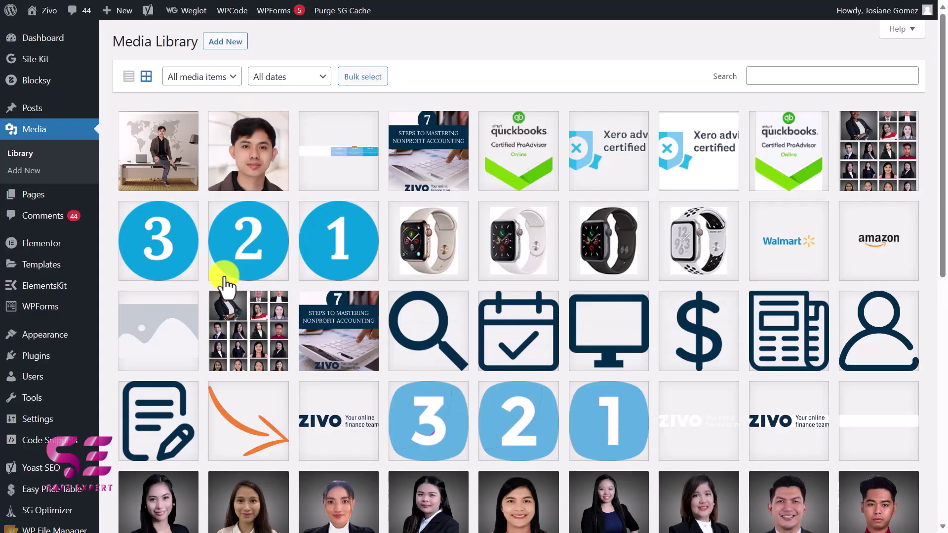
Start a blank Elementor Custom Code snippet, then go to Plugins > Add New
mouse_move(47, 244)
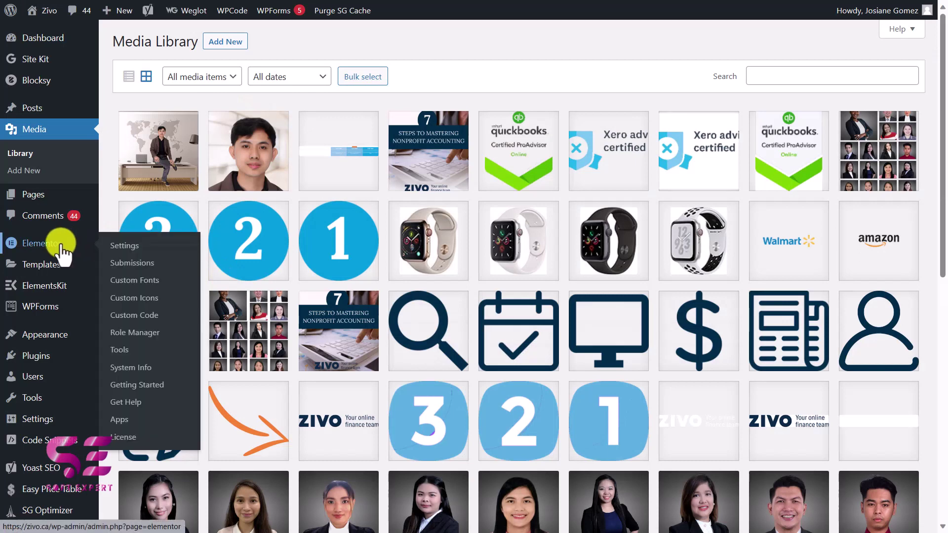
click(140, 316)
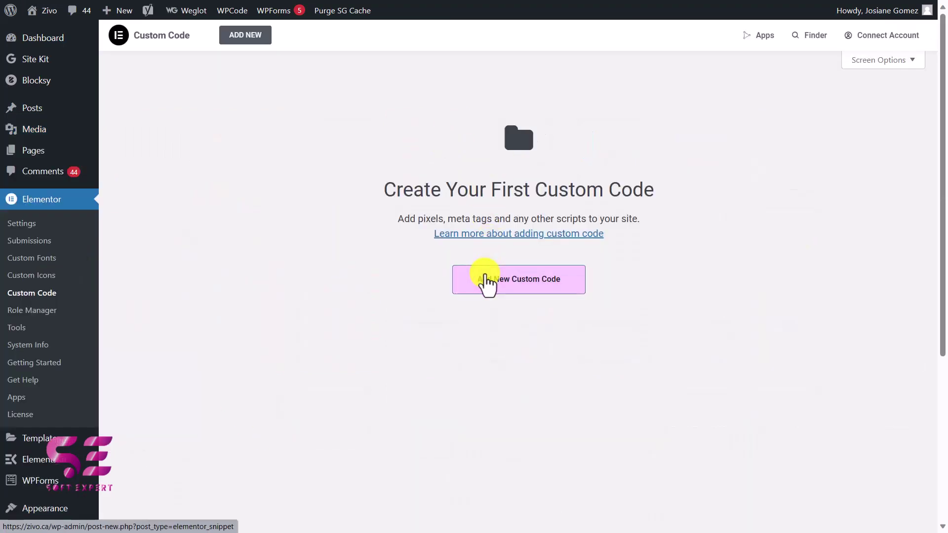
click(487, 281)
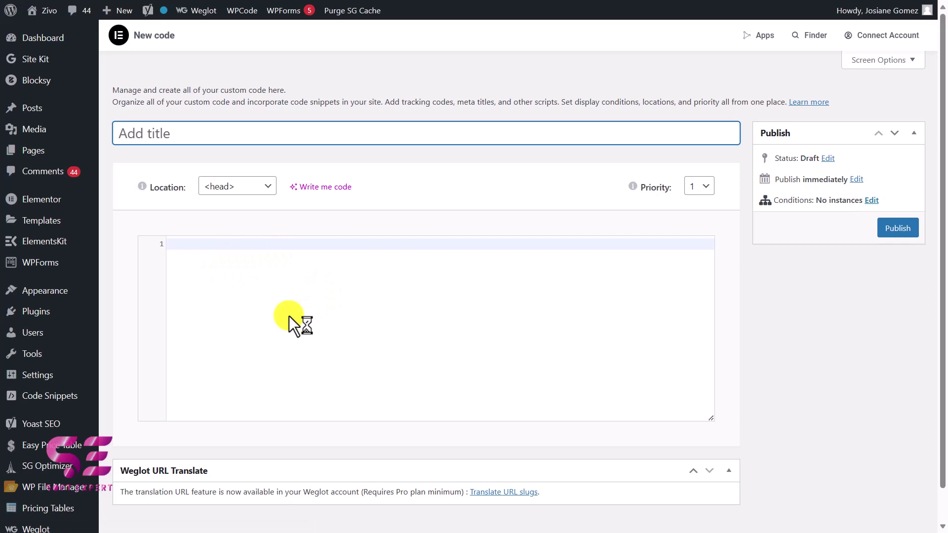
click(139, 138)
mouse_move(64, 313)
click(126, 332)
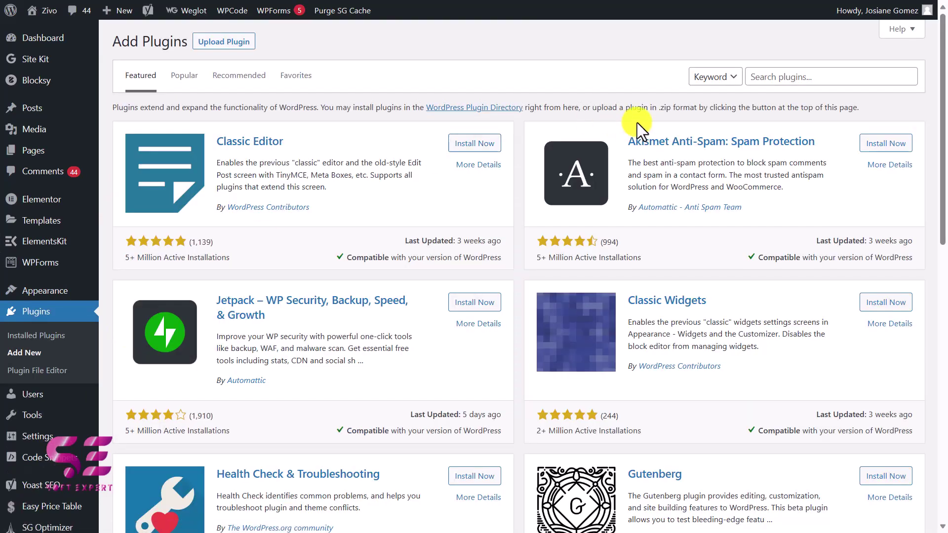
Confirm WPCode is active via the plugin search and start a blank custom WPCode snippet
click(779, 82)
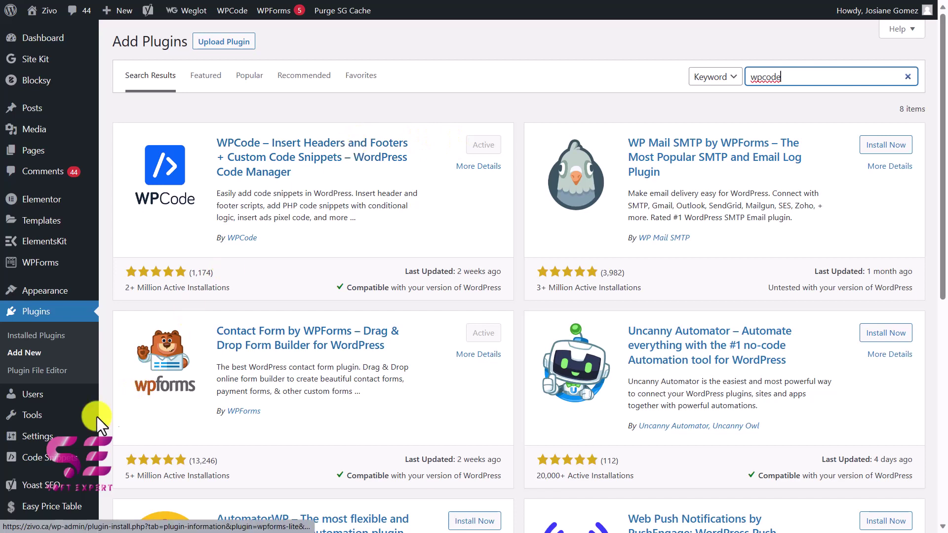
mouse_move(24, 459)
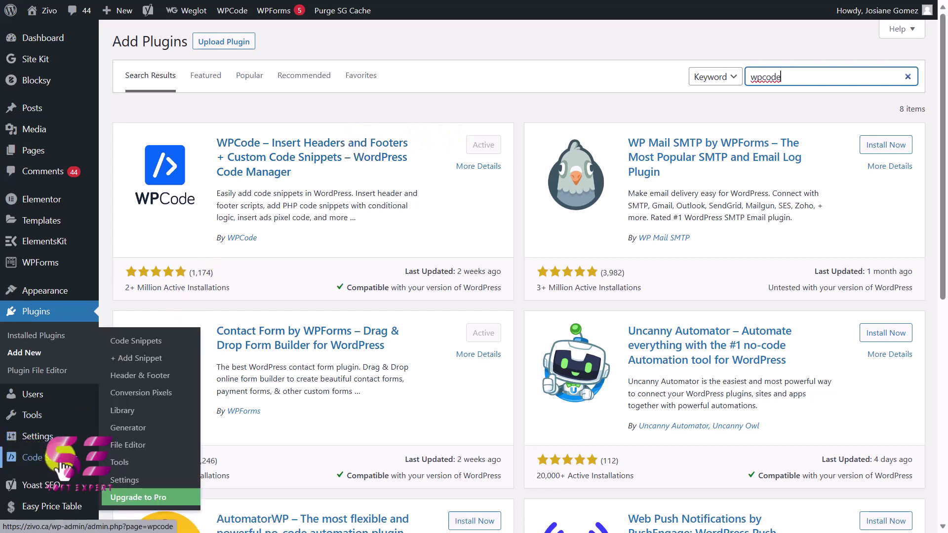
click(151, 359)
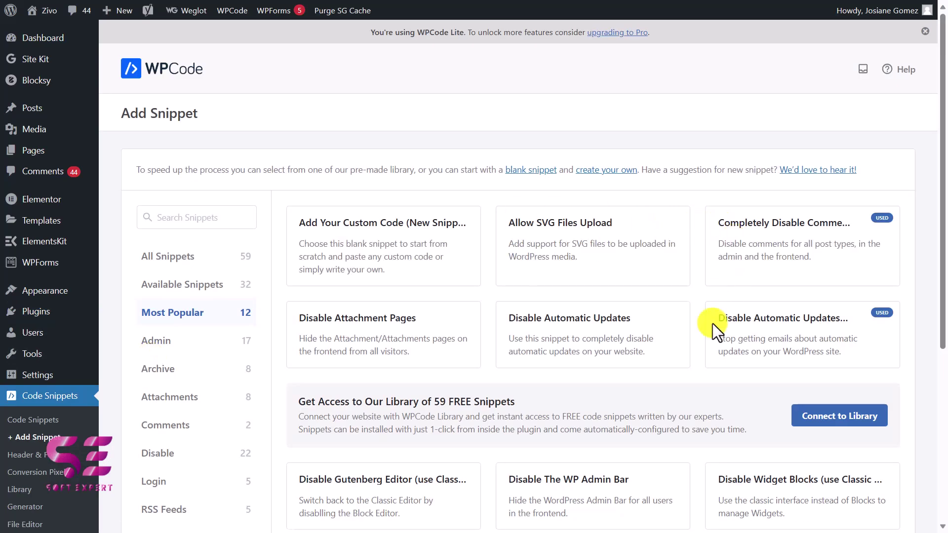
mouse_move(519, 351)
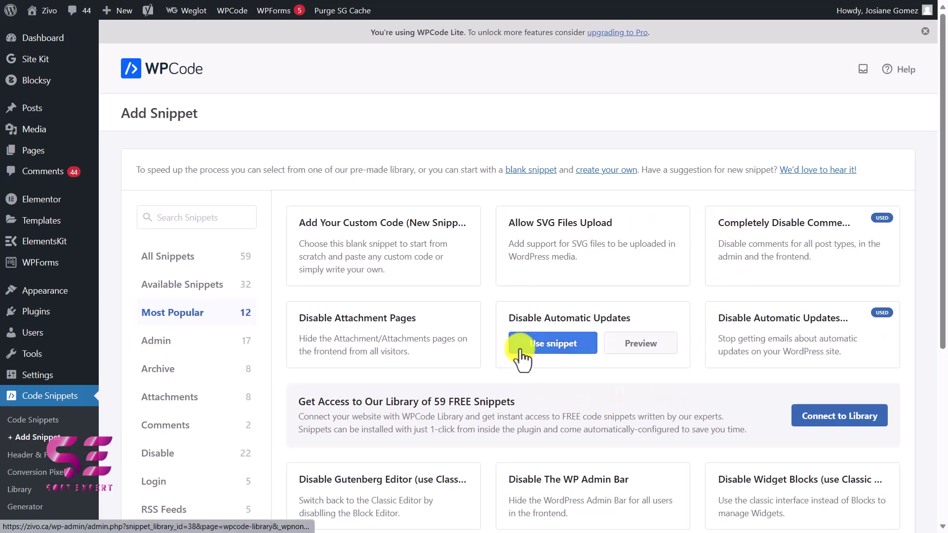
mouse_move(409, 267)
click(382, 254)
Title the snippet 'Change image on hover'
click(261, 167)
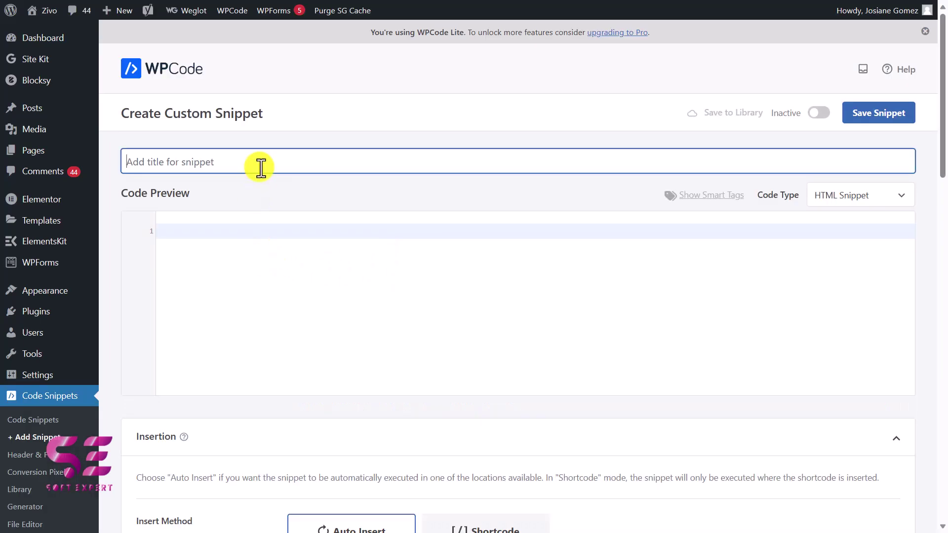
text(Change image on hover)
Paste the first jQuery hover code block from the blog post into the code editor
click(231, 237)
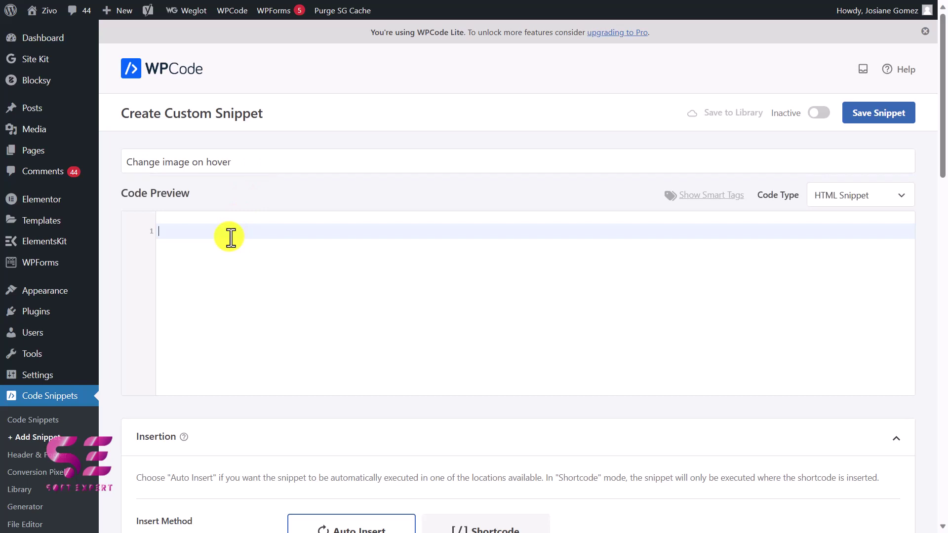
key(alt+Tab)
key(alt+Tab)
key(alt+Tab)
key(alt+Tab)
scroll(315, 268, down, 10)
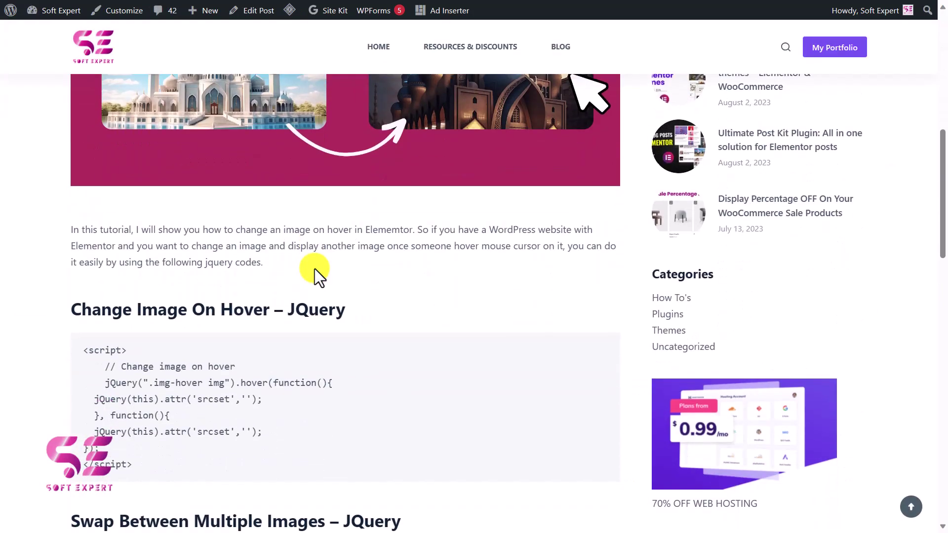
drag(85, 267, 136, 385)
key(ctrl+c)
key(alt+Tab)
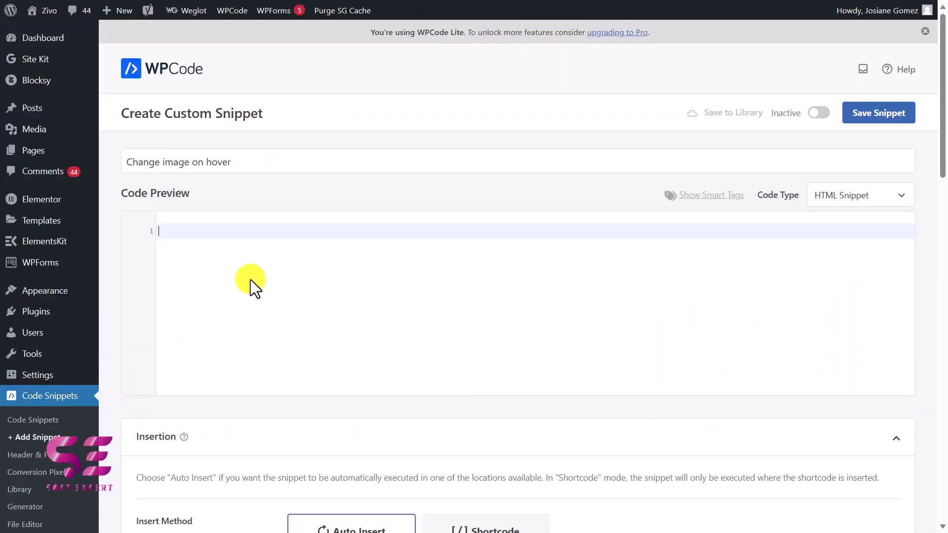
key(ctrl+v)
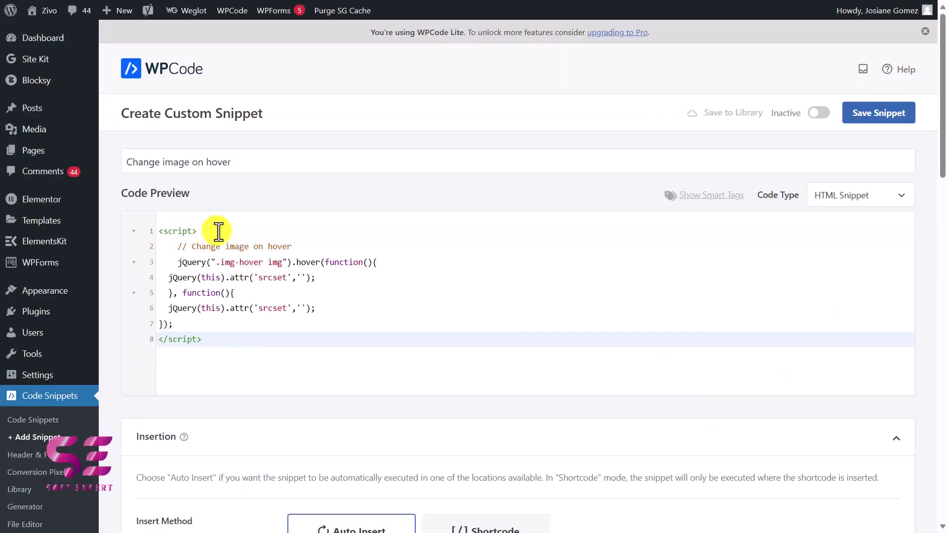
Set the code type to JavaScript Snippet, delete both script tags, and change the selector to .team1
click(844, 194)
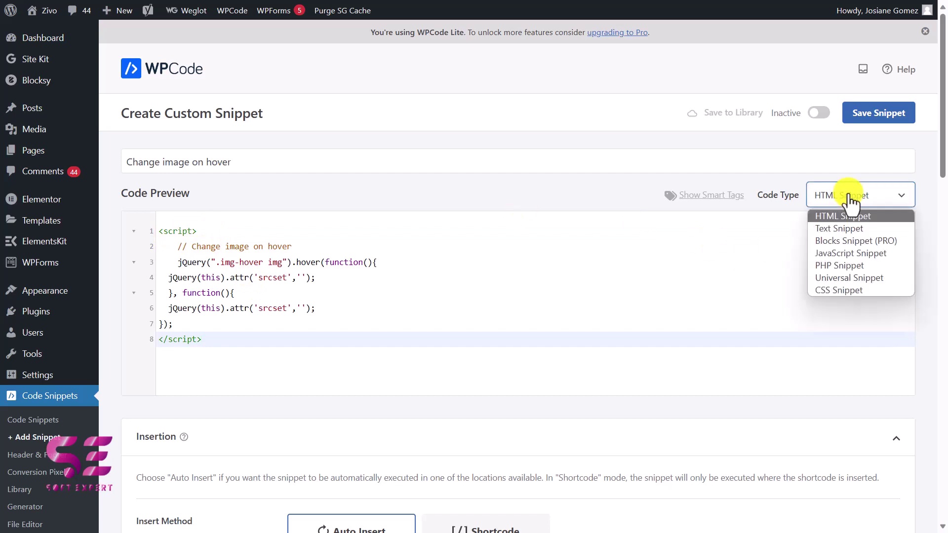
click(838, 253)
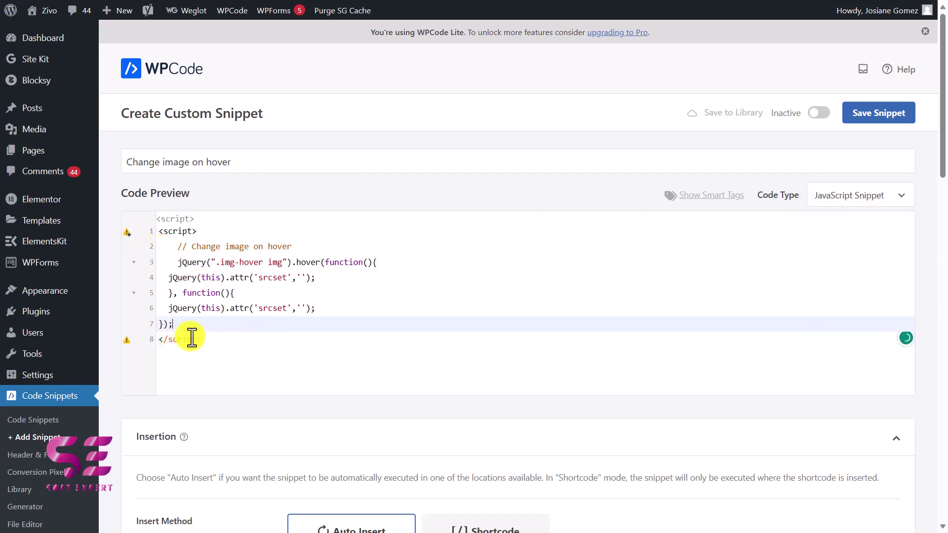
drag(210, 341, 161, 342)
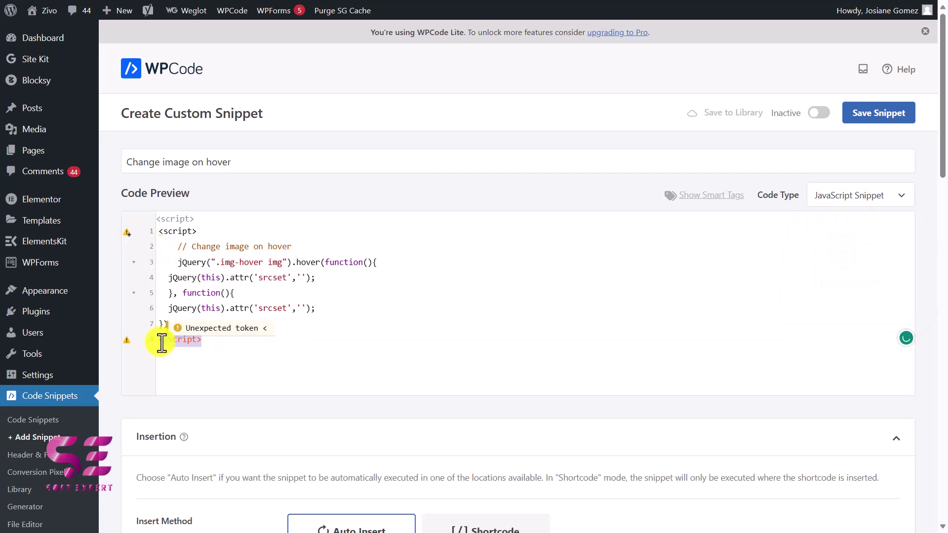
key(BackSpace)
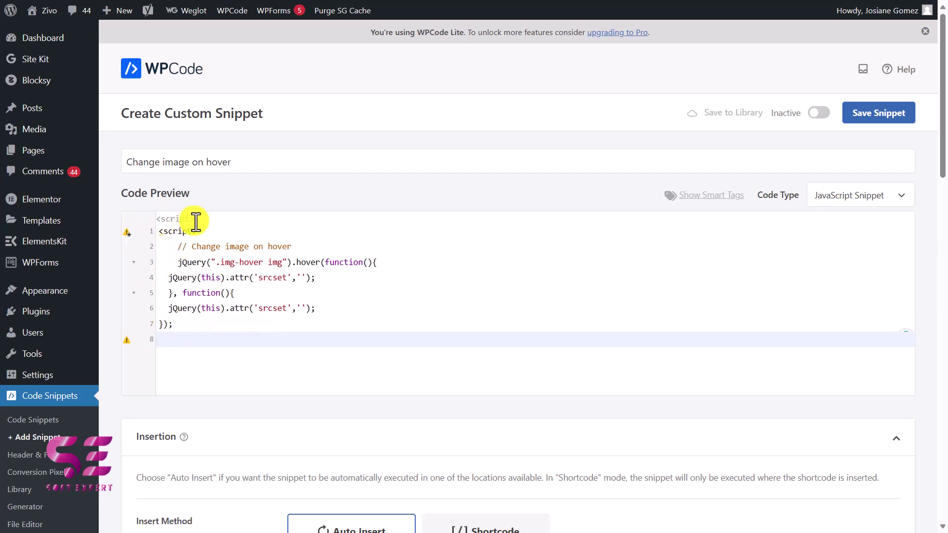
drag(200, 232, 153, 233)
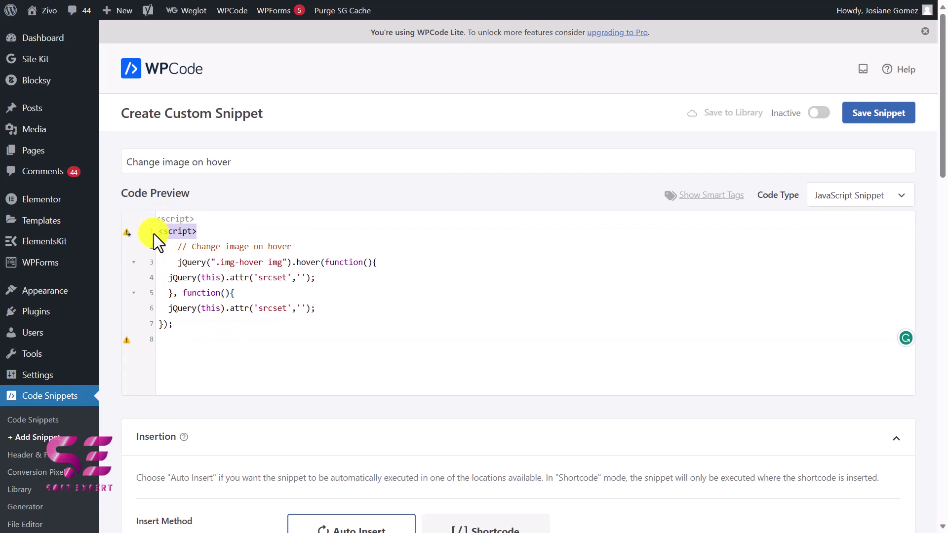
key(BackSpace)
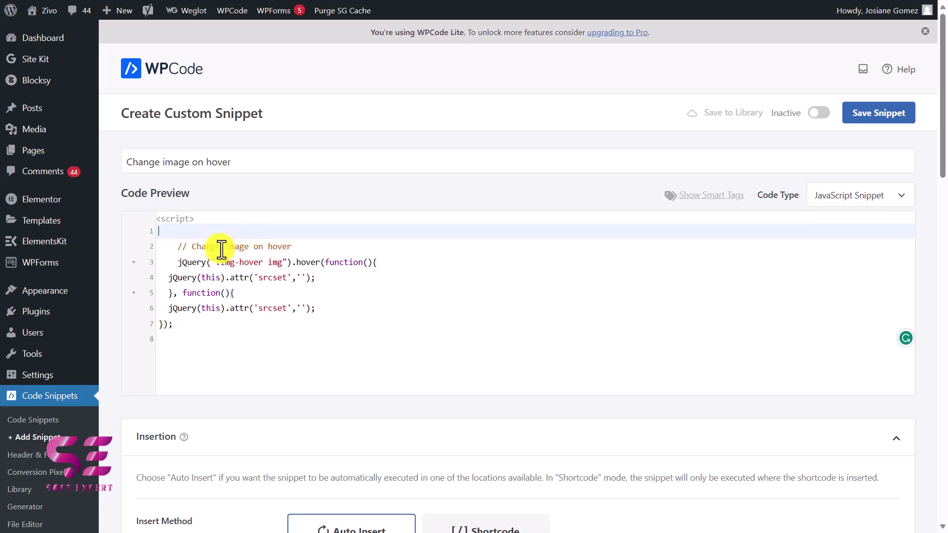
drag(221, 262, 258, 262)
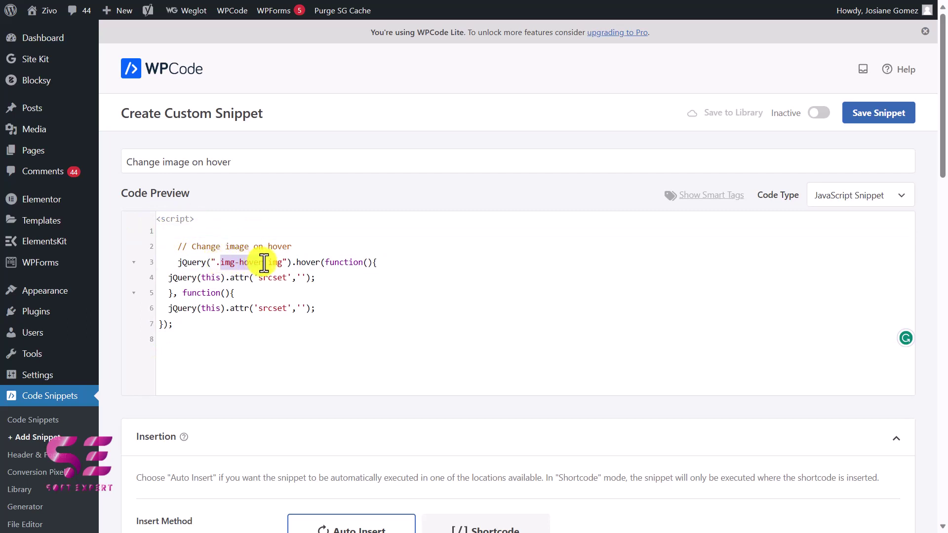
text(team1)
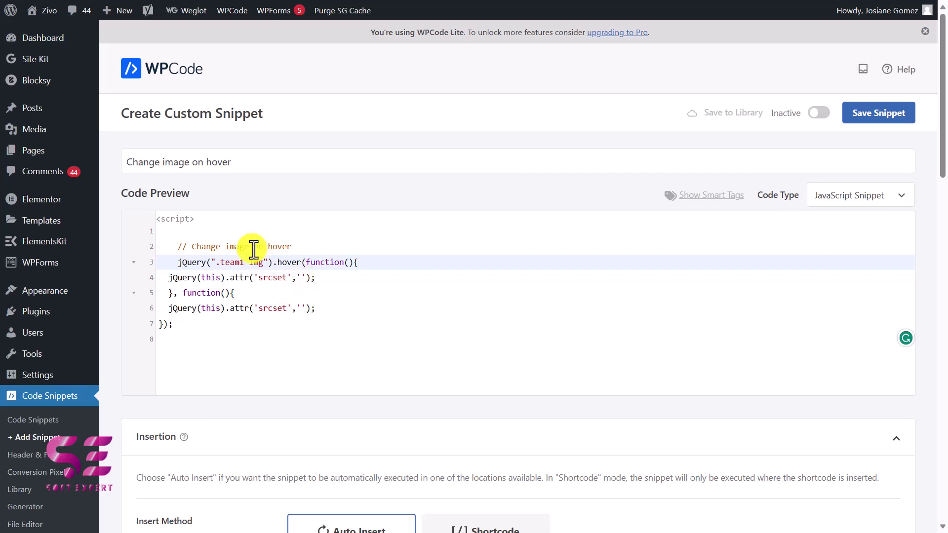
right_click(56, 130)
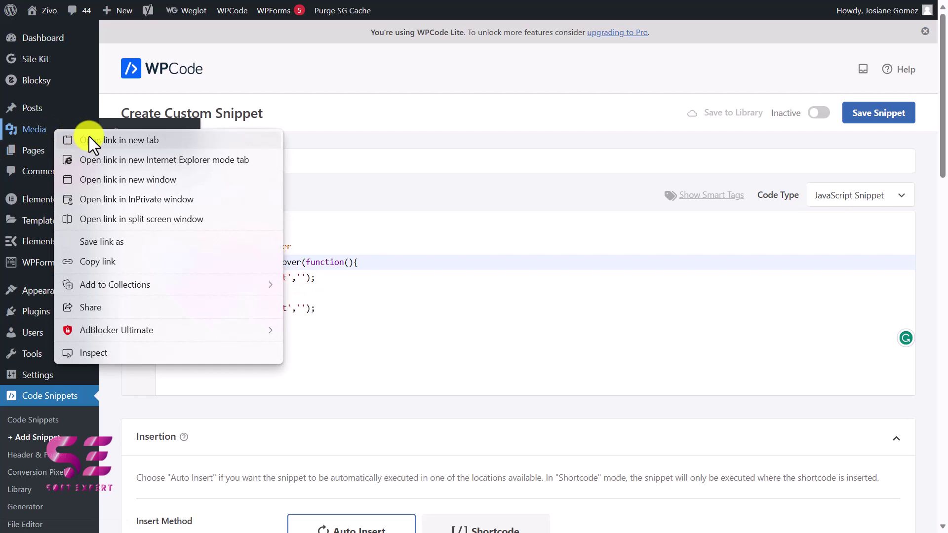
click(108, 140)
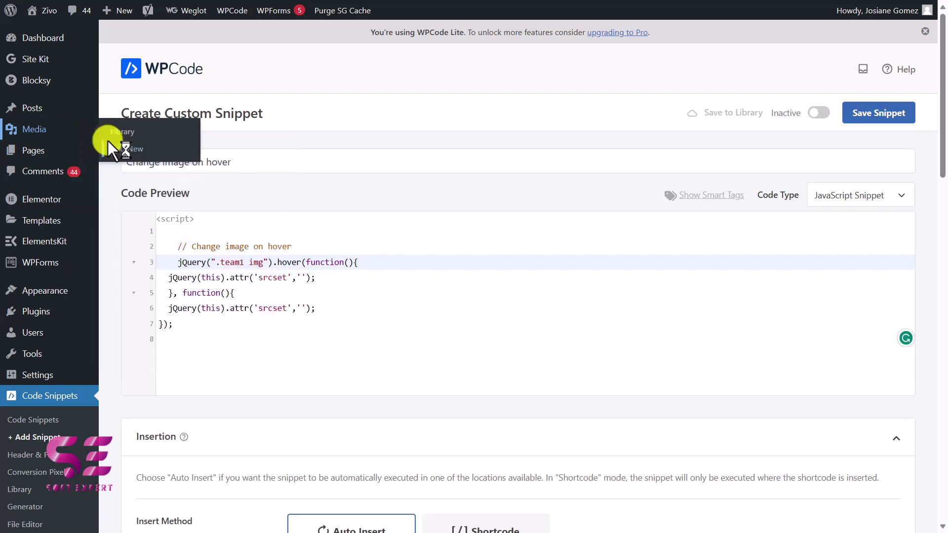
click(108, 140)
click(217, 149)
click(302, 276)
click(305, 307)
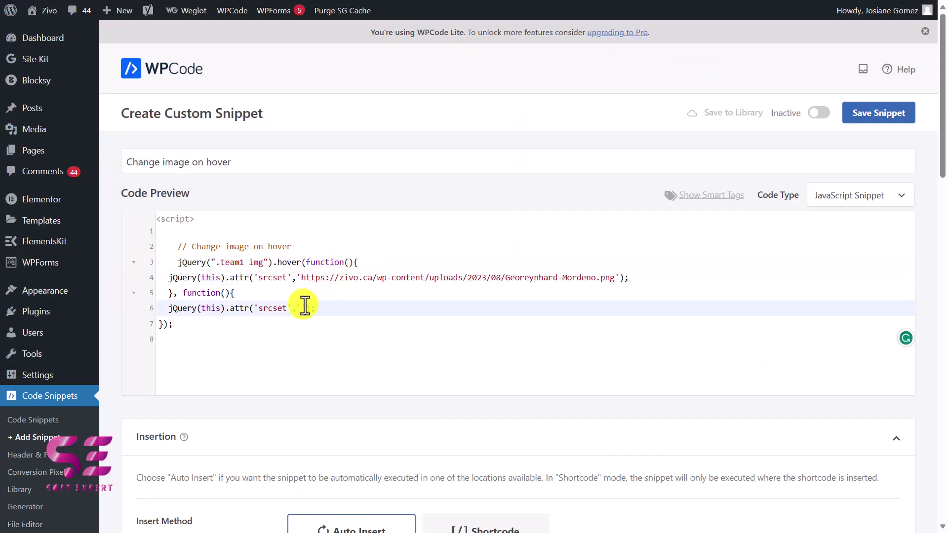
key(alt+Tab)
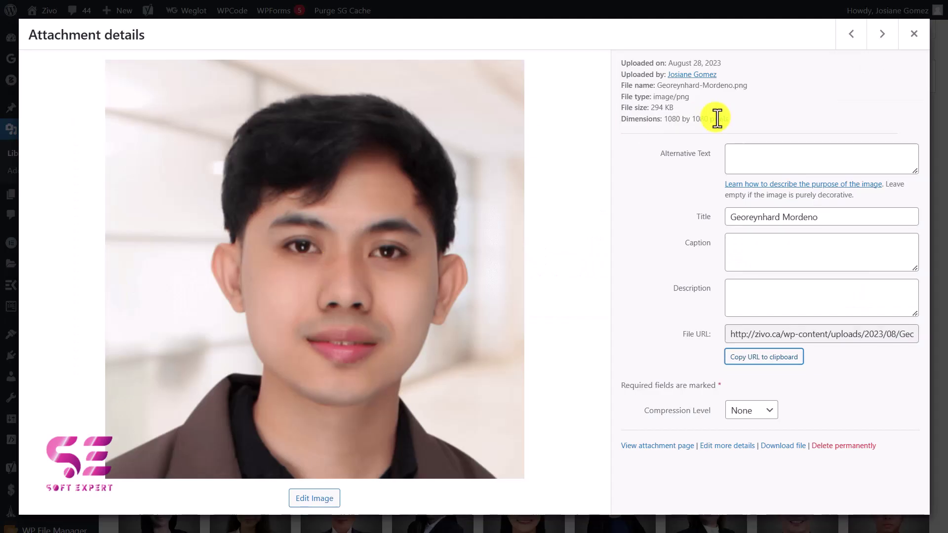
click(914, 40)
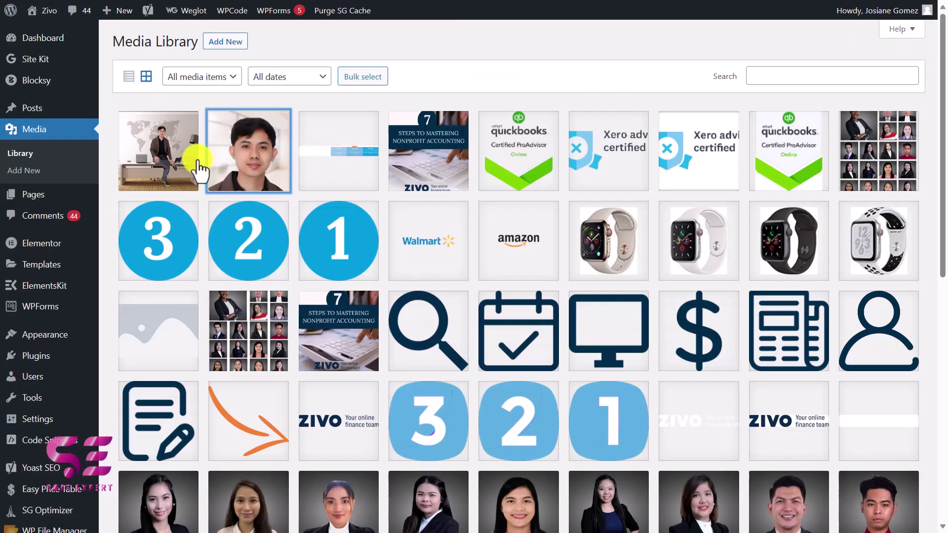
click(176, 155)
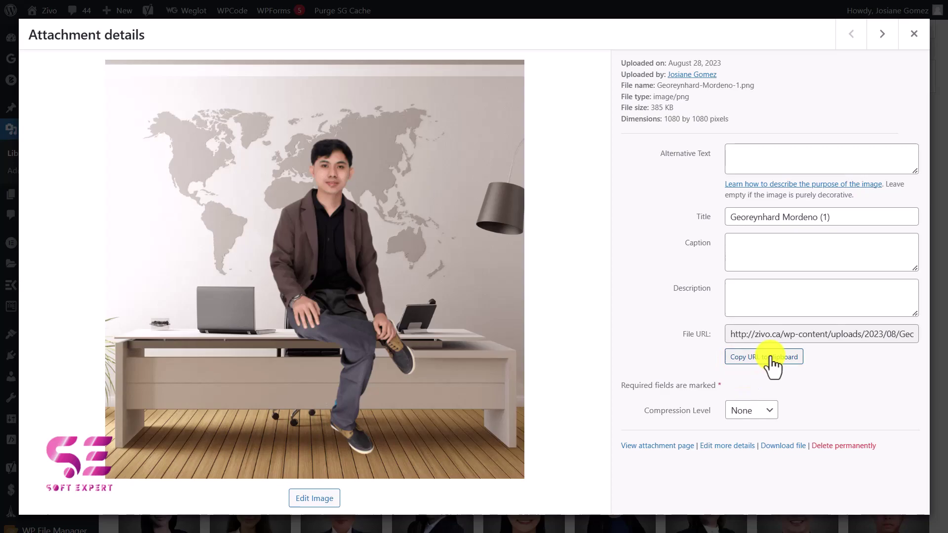
key(alt+Tab)
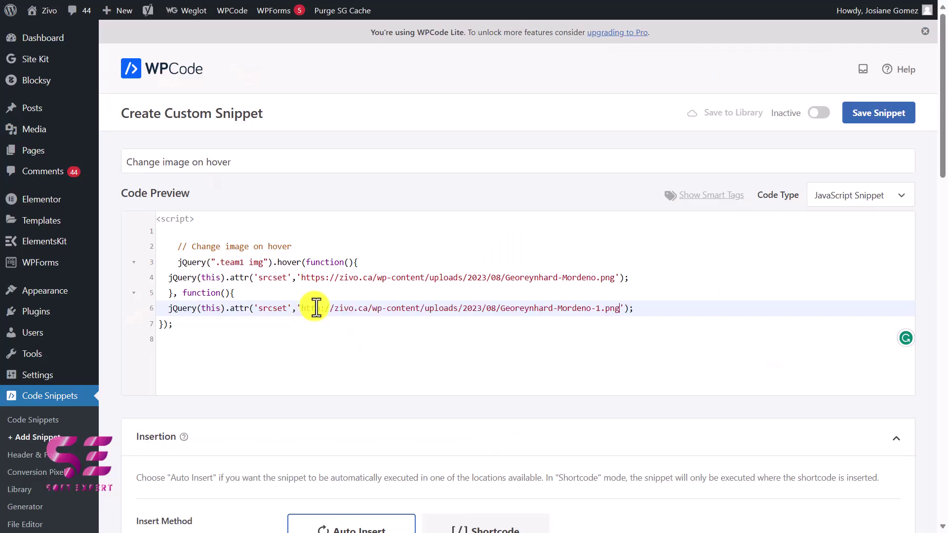
key(Down)
key(Down)
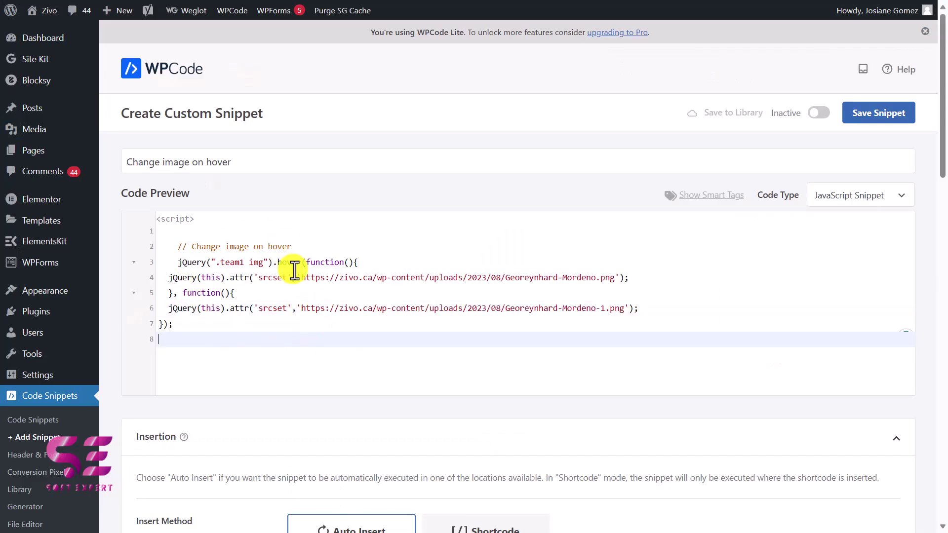
Set the snippet's insert location to Site Wide Footer
scroll(294, 270, down, 7)
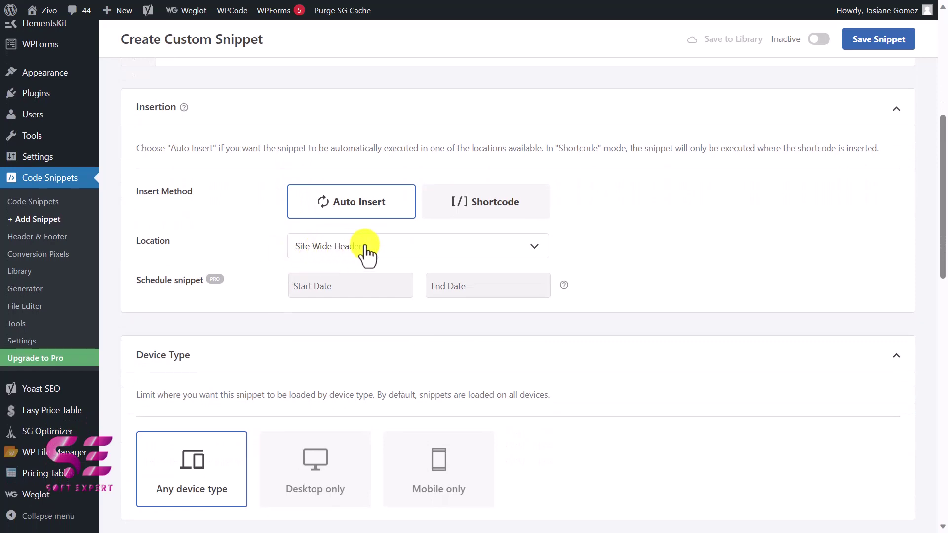
click(450, 250)
click(452, 253)
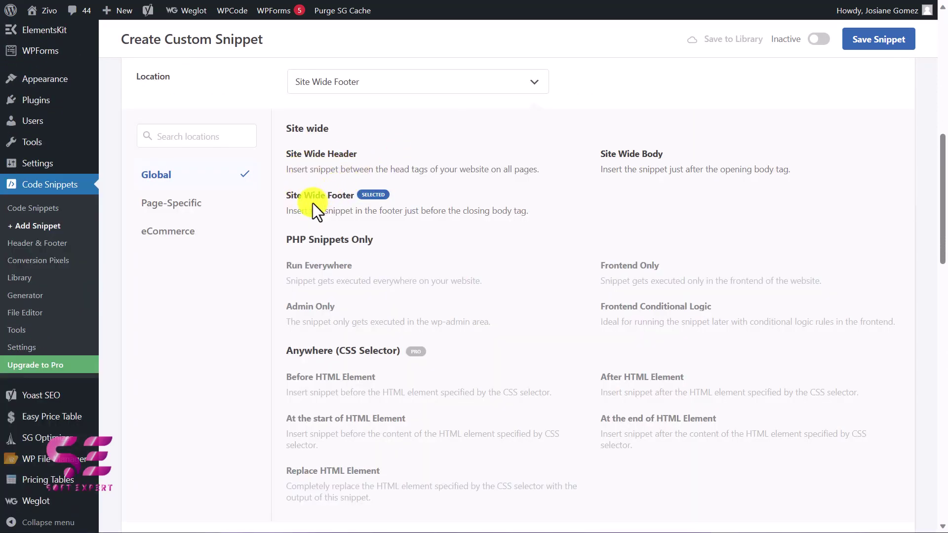
drag(339, 199, 416, 246)
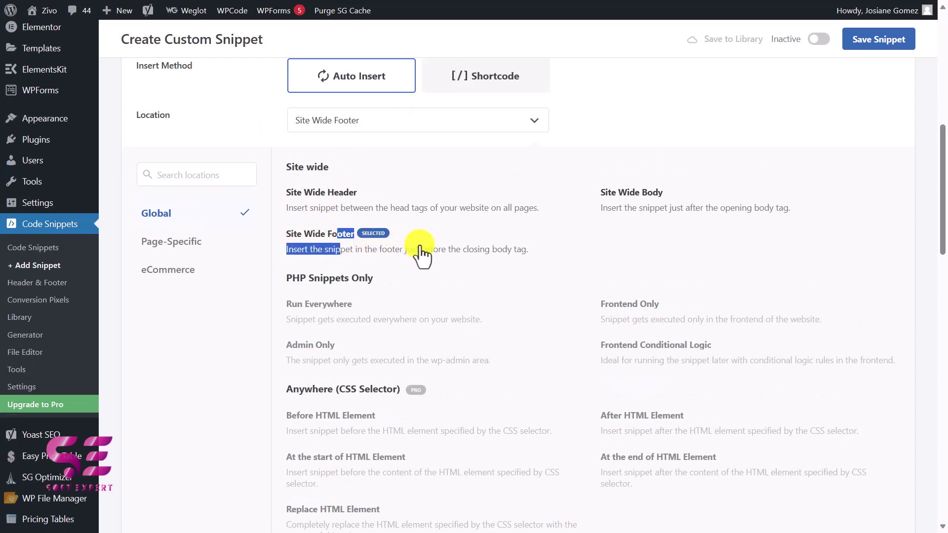
scroll(420, 252, down, 9)
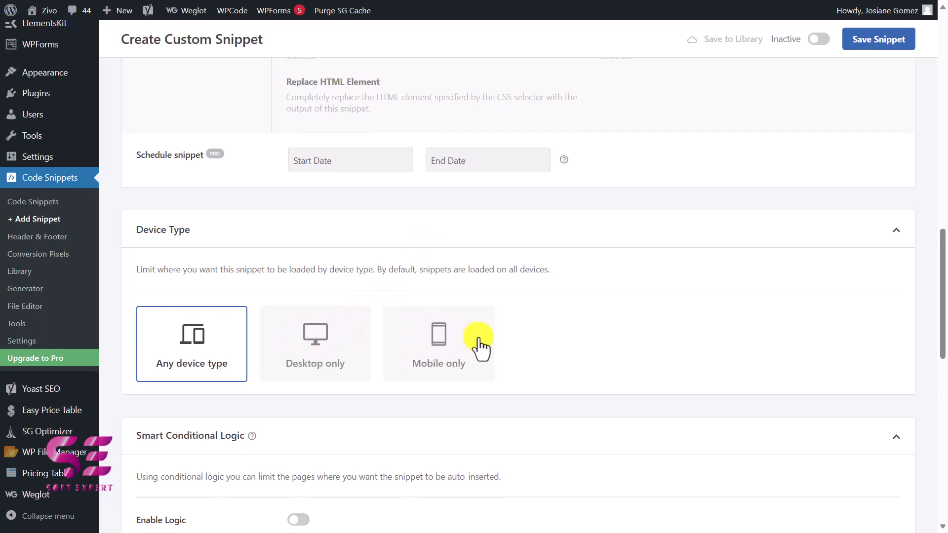
scroll(523, 346, up, 1)
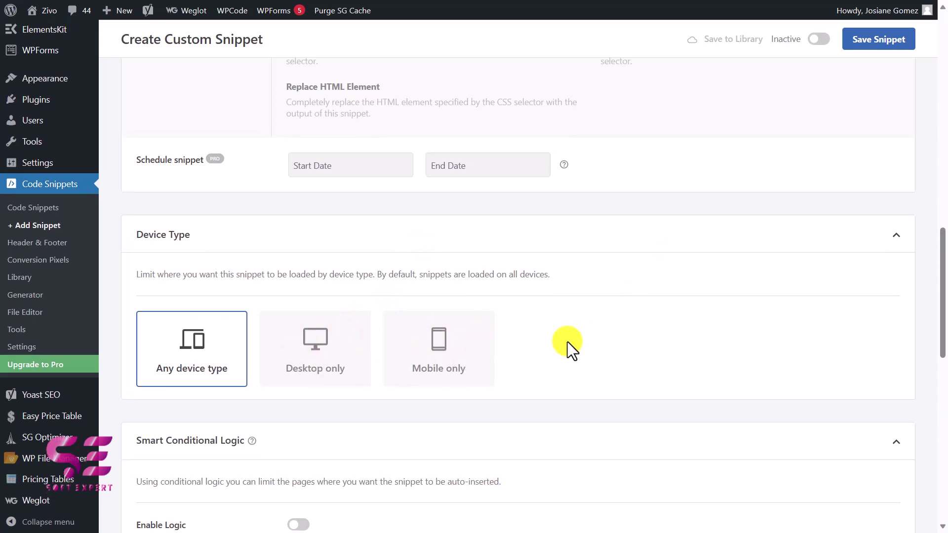
Switch the snippet to Active and save it
click(820, 39)
scroll(834, 47, up, 2)
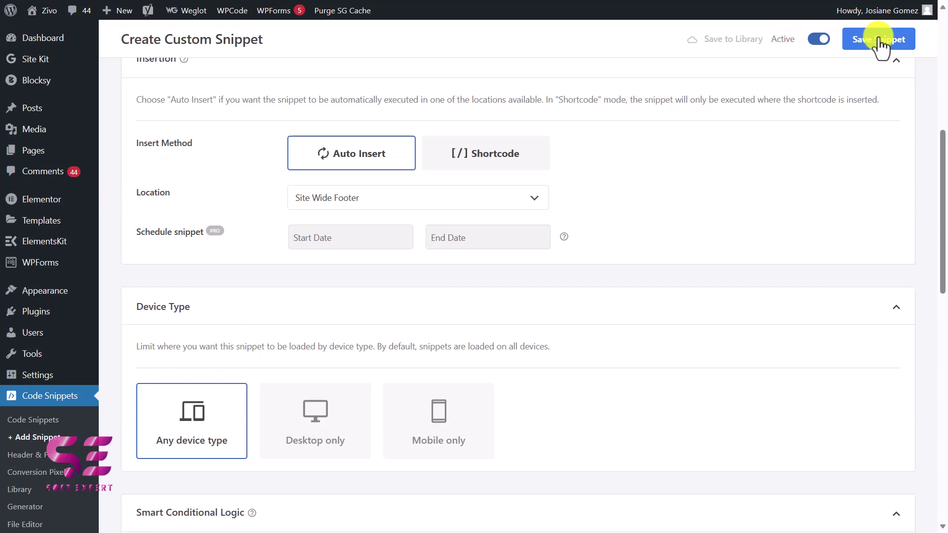
click(879, 38)
Preview the page live, check the first team photo swaps to the desk portrait, then return to the editor
key(alt+Tab)
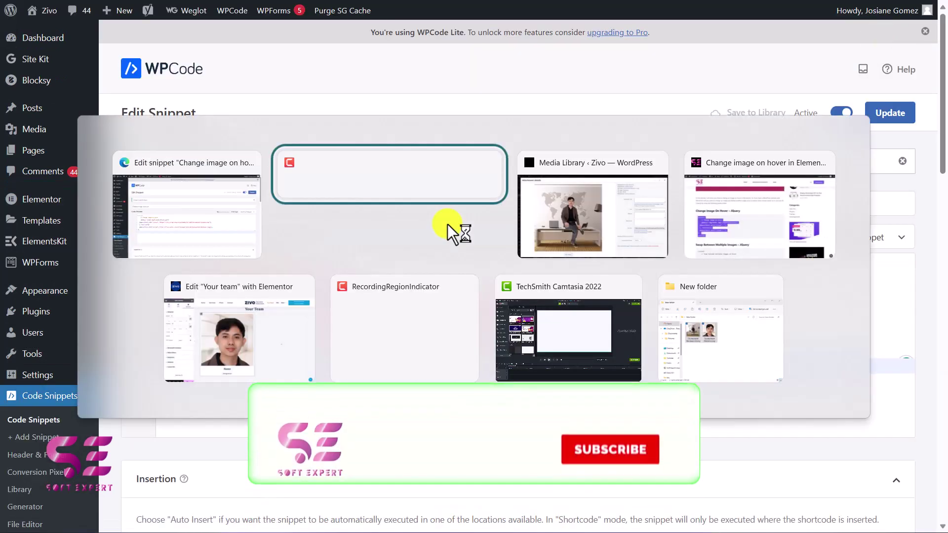
key(alt+Tab)
key(alt+Tab)
key(alt+Tab)
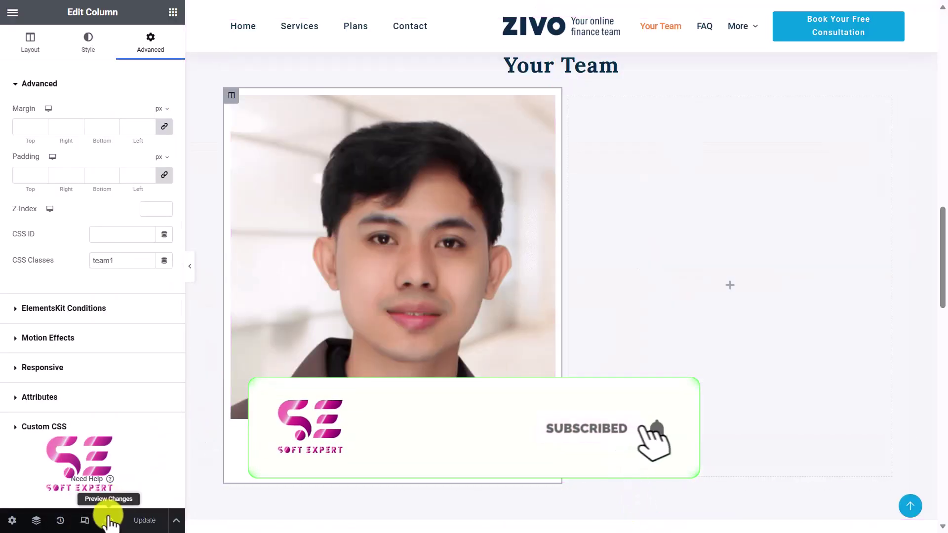
click(109, 521)
scroll(475, 240, down, 15)
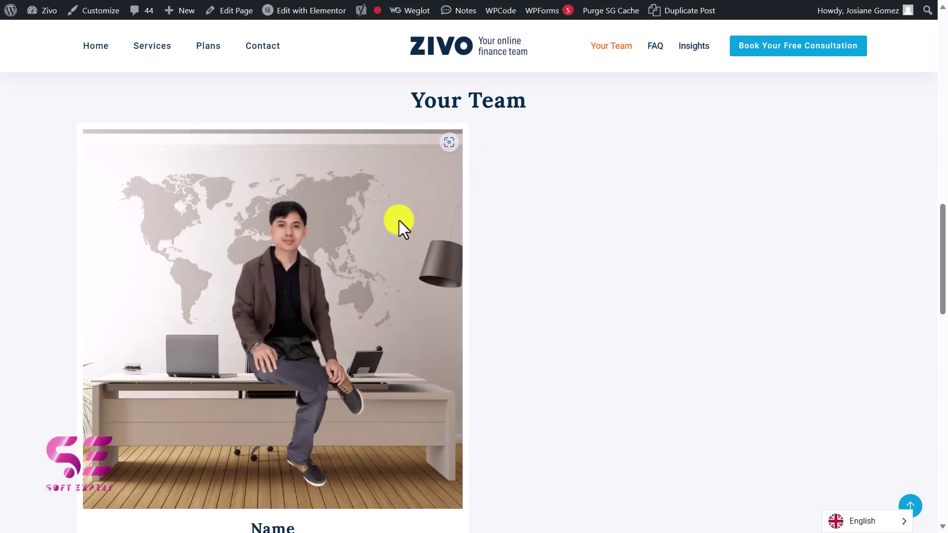
right_click(398, 221)
key(Escape)
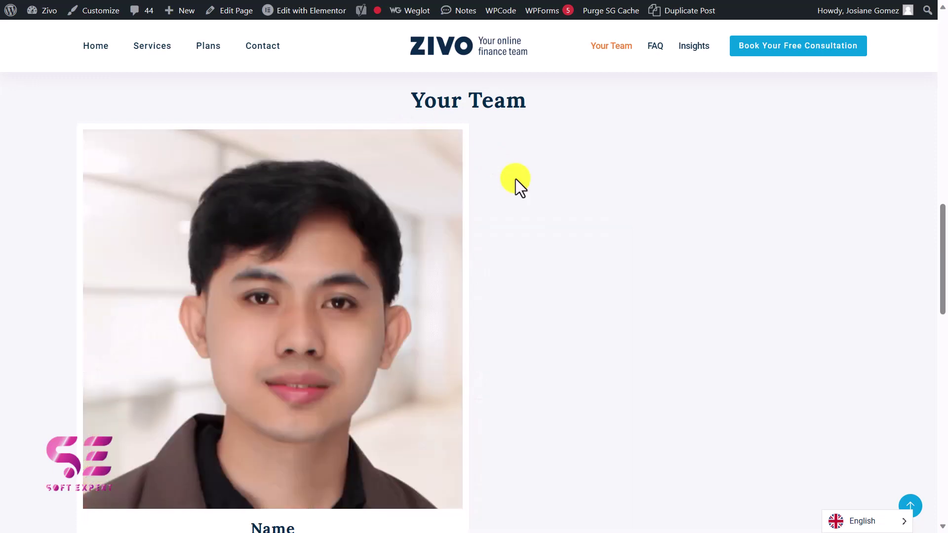
key(super+Tab)
click(515, 179)
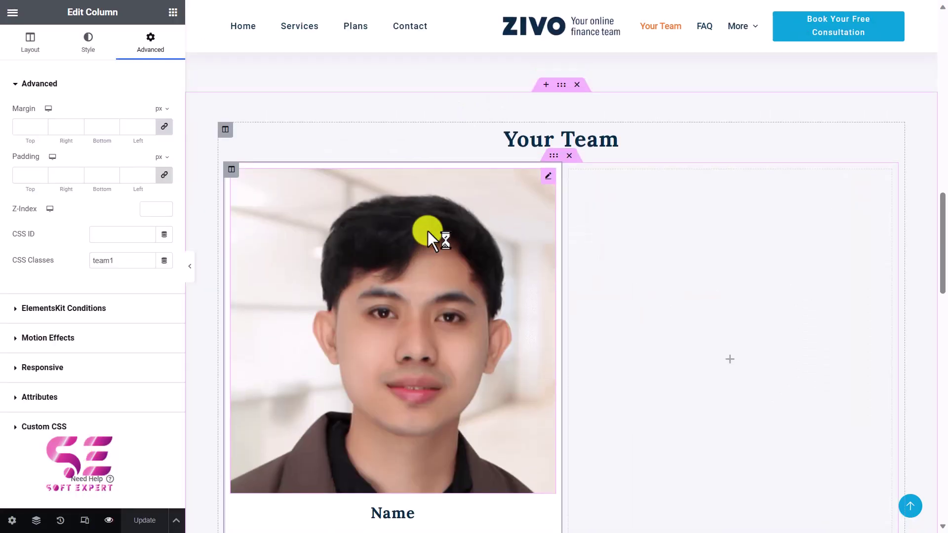
Duplicate the team column twice to make three columns
right_click(227, 173)
click(269, 201)
right_click(455, 172)
click(477, 205)
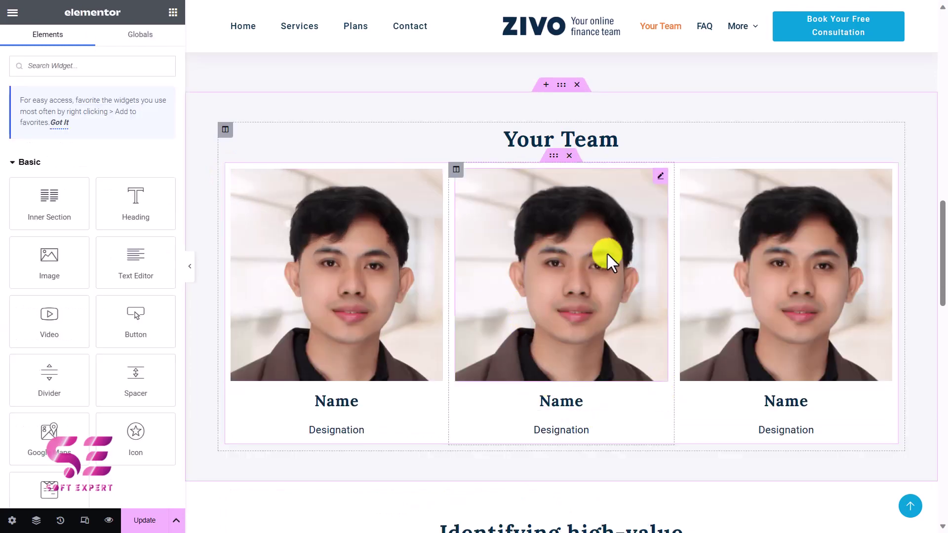
Replace the middle image with the woman's portrait, give it CSS class team2, and update the page
click(660, 179)
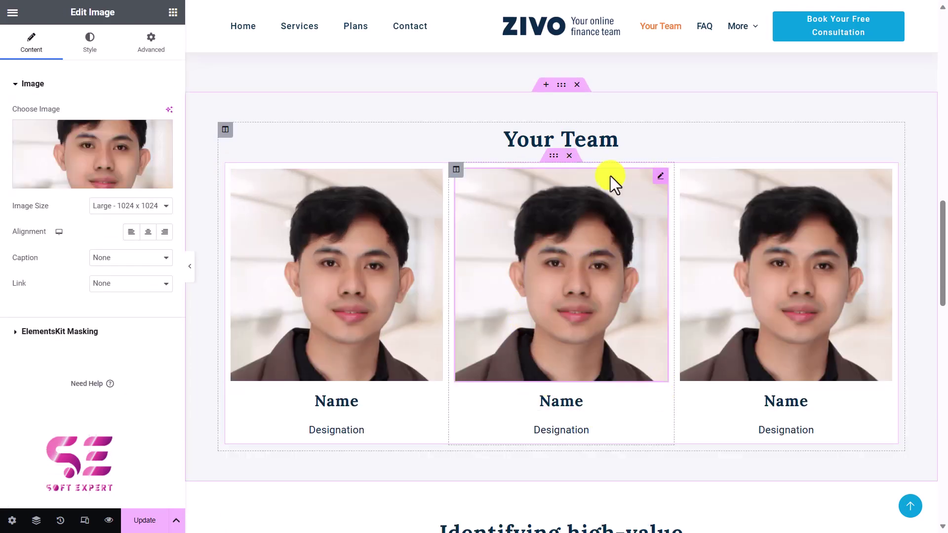
click(81, 149)
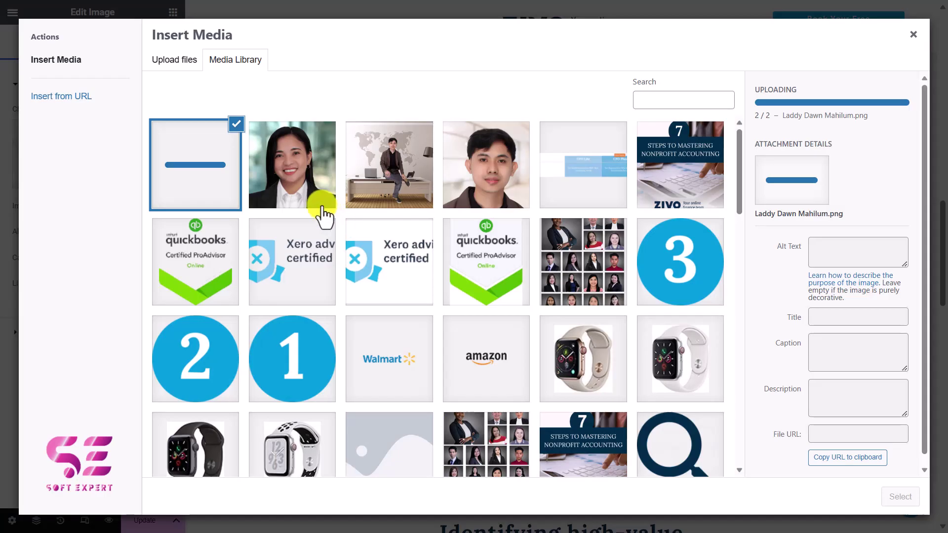
click(302, 170)
click(899, 496)
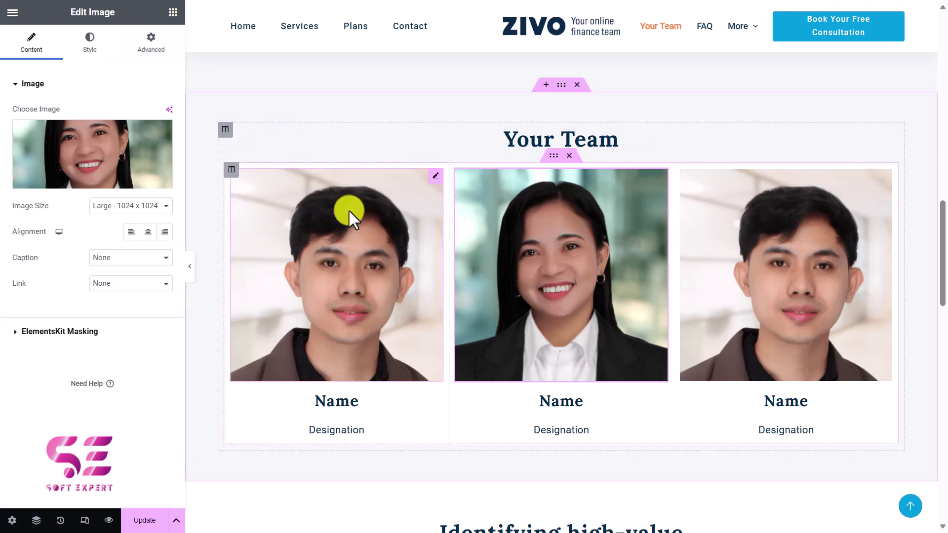
click(161, 49)
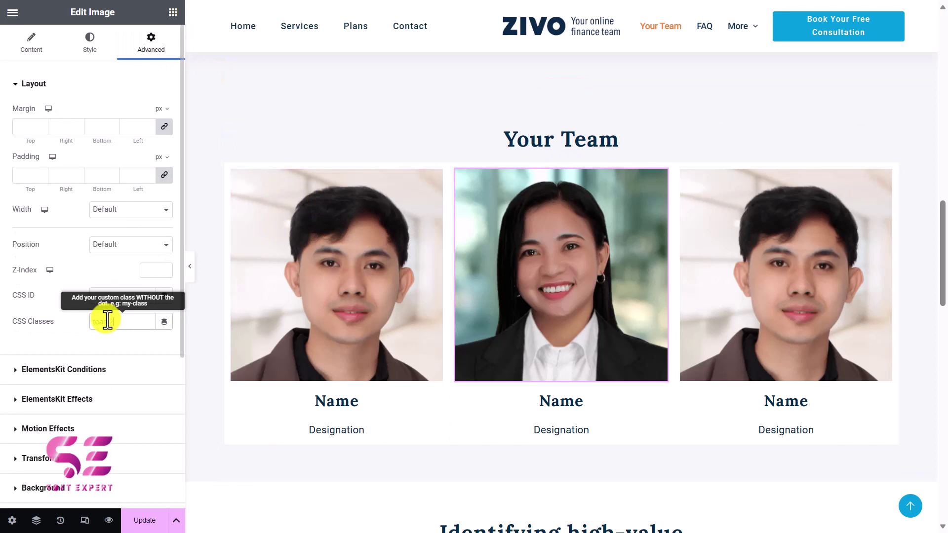
click(142, 522)
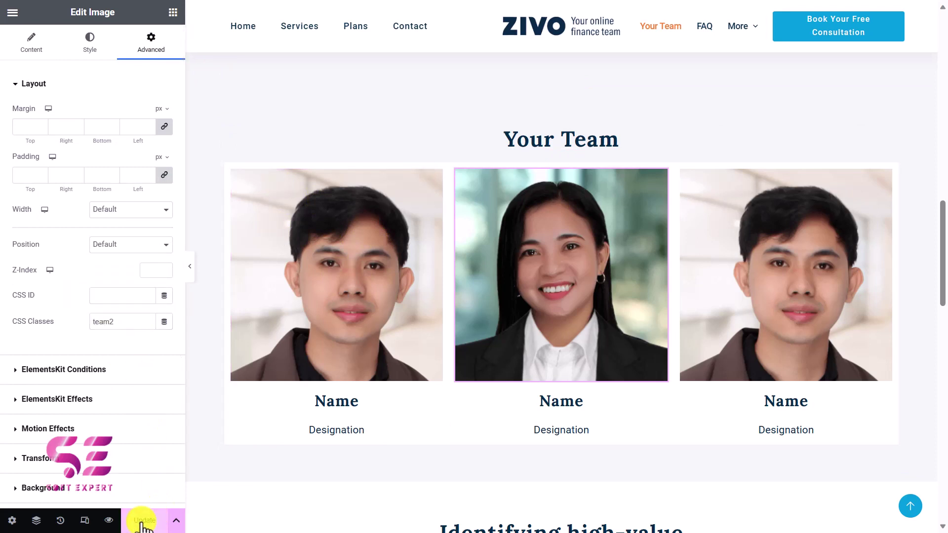
Duplicate the snippet's hover code block and change its selector from .team1 img to .team2 img
key(alt+Tab)
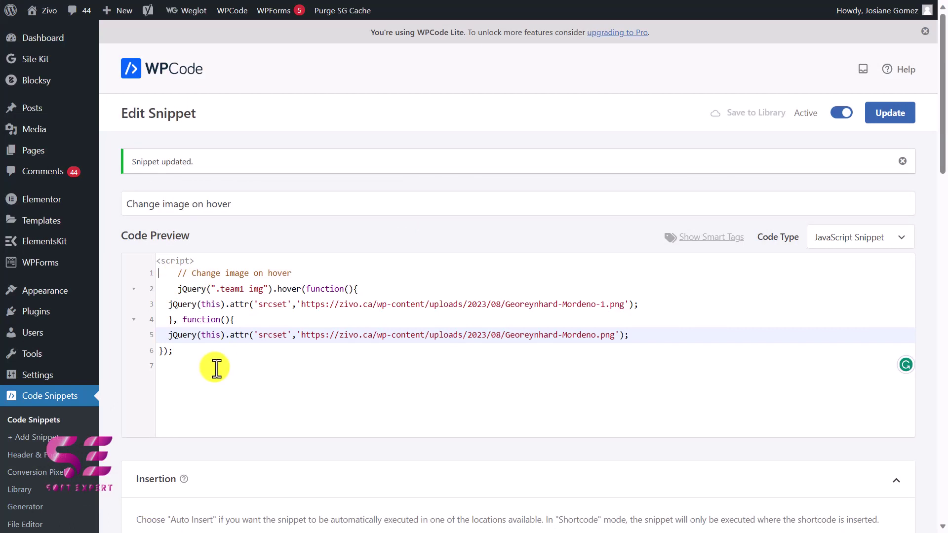
drag(193, 359, 164, 276)
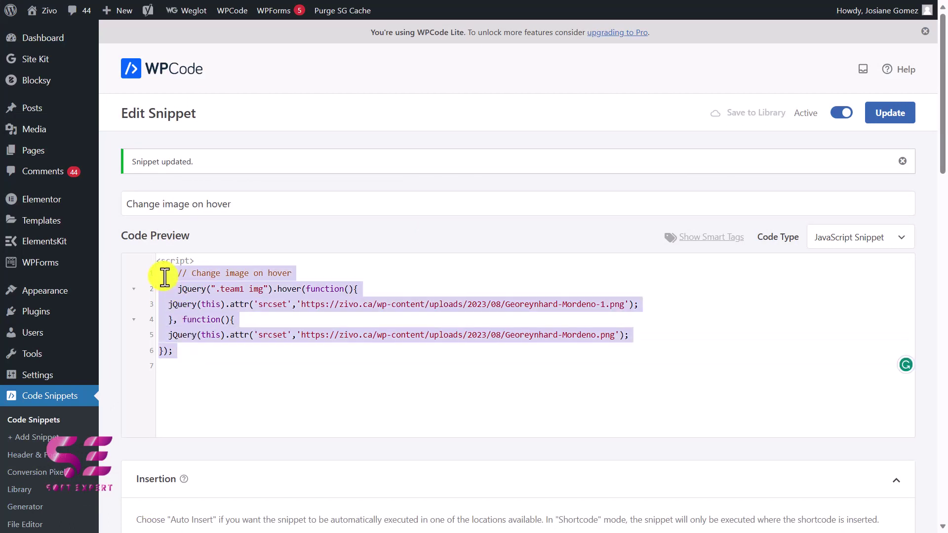
key(ctrl+c)
click(224, 355)
key(ctrl+v)
click(387, 364)
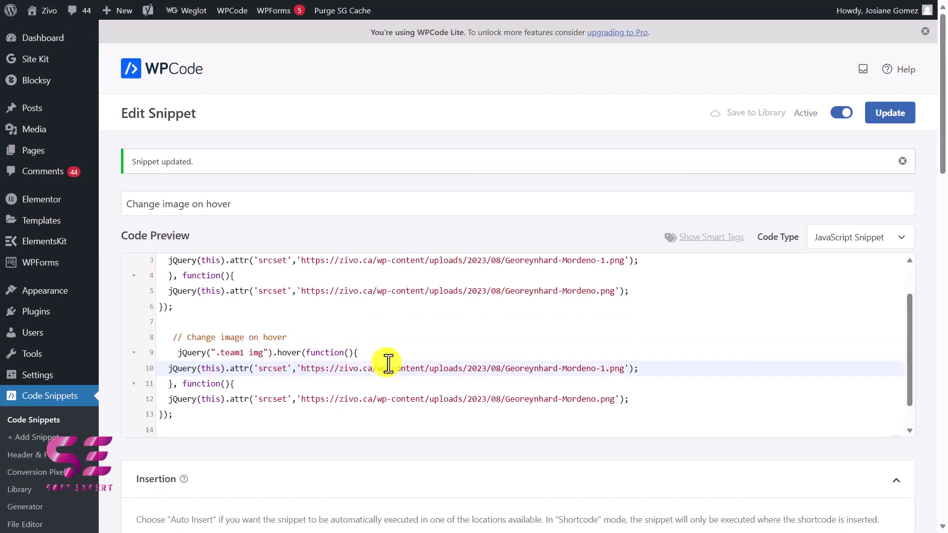
click(245, 353)
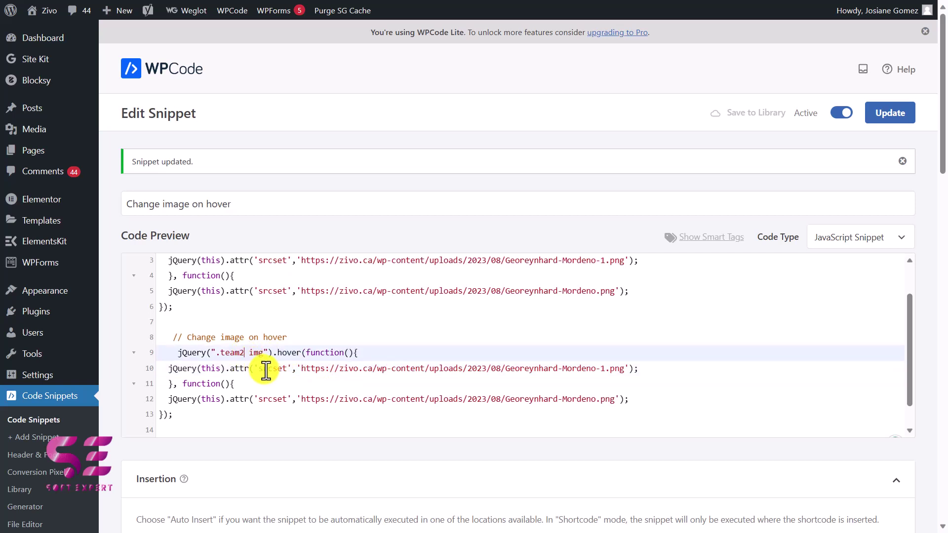
Replace the image URLs on lines 10 and 12 with the new portrait URLs from the Media Library
drag(305, 370, 391, 367)
click(395, 370)
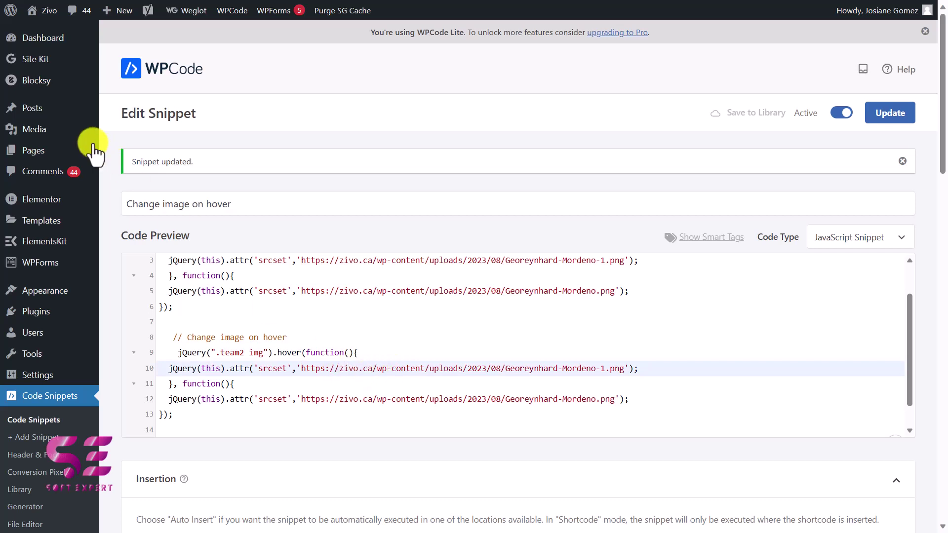
mouse_move(59, 129)
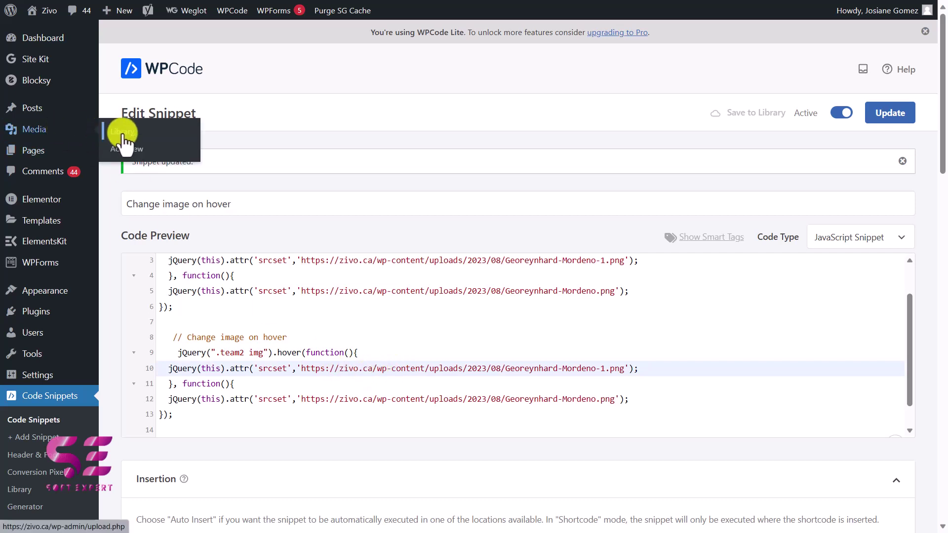
click(762, 368)
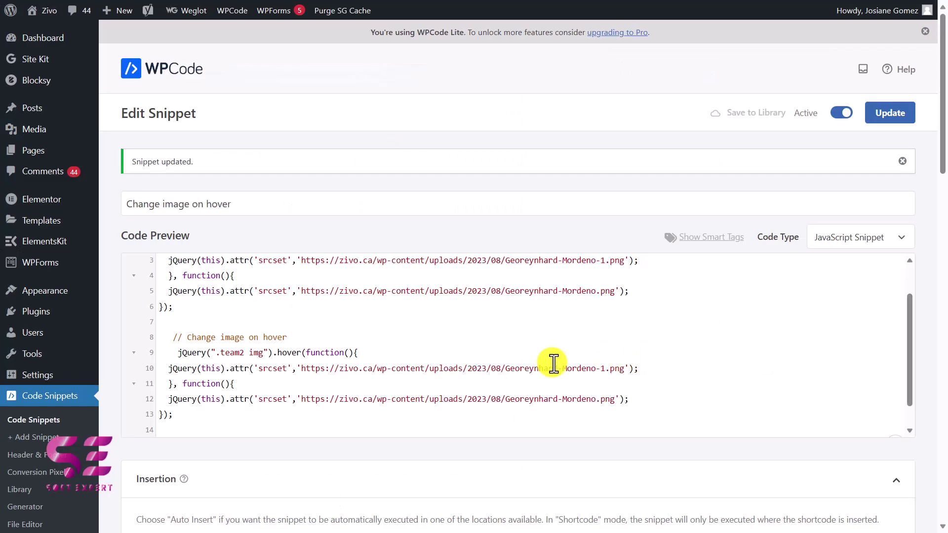
drag(302, 370, 589, 369)
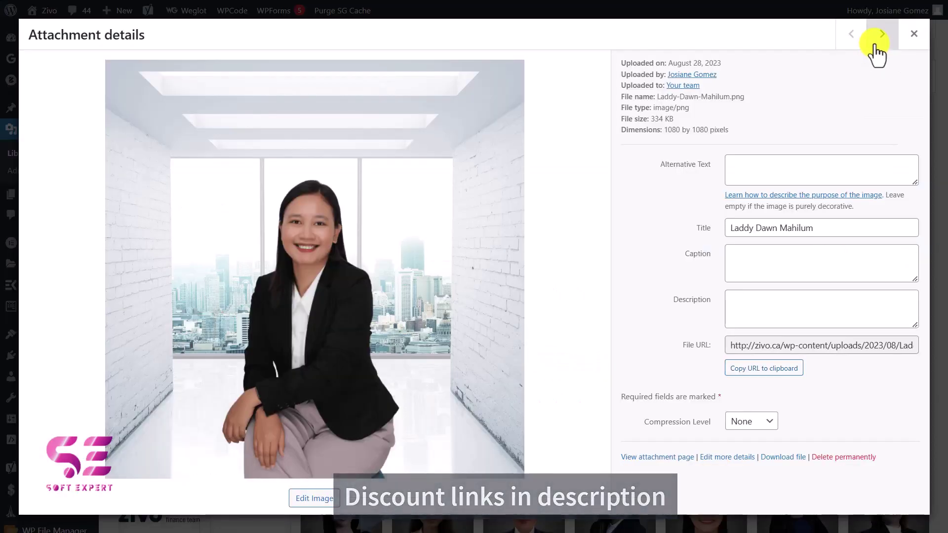
click(881, 35)
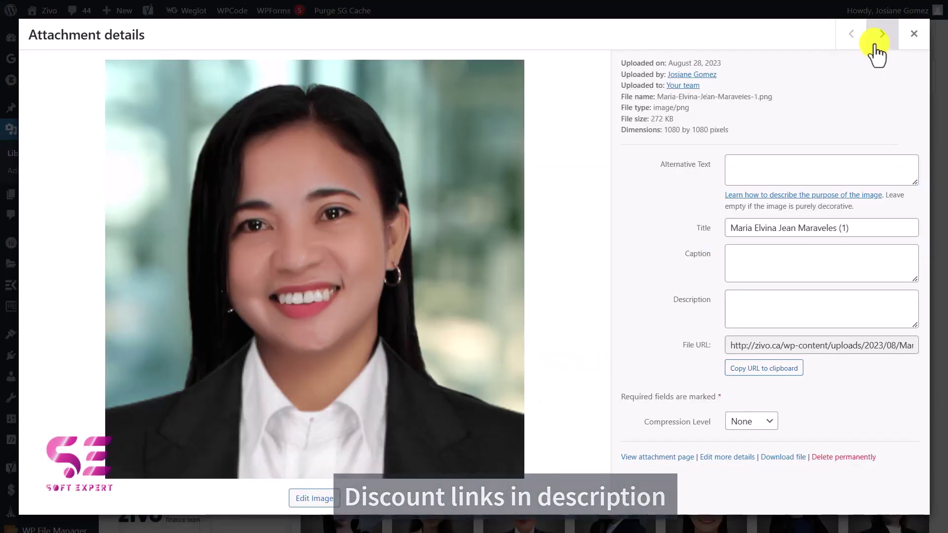
click(763, 367)
drag(302, 399, 601, 399)
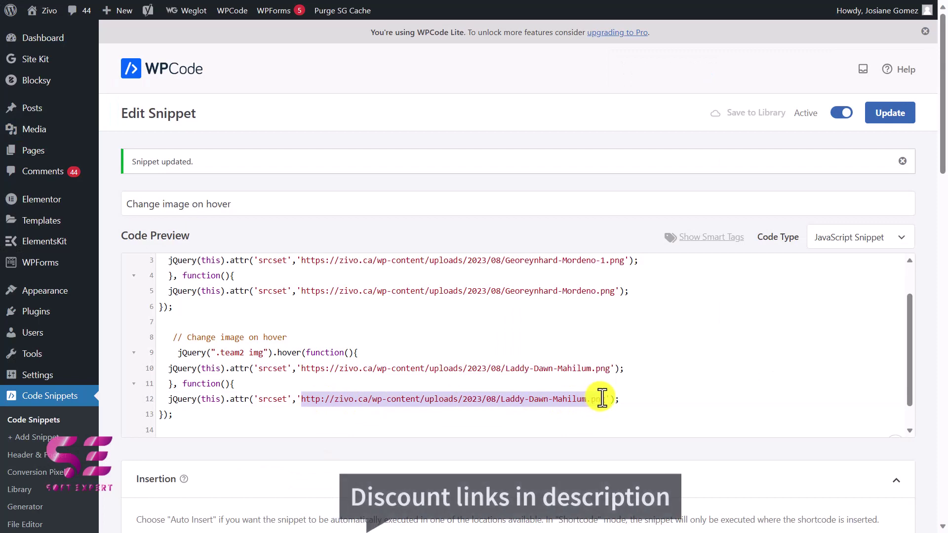
key(ctrl+v)
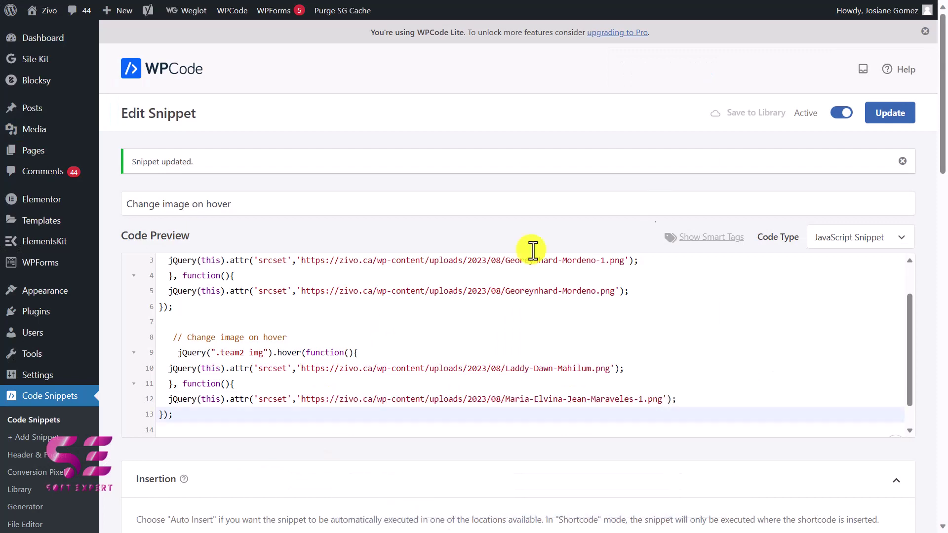
key(alt+Tab)
key(alt+Tab)
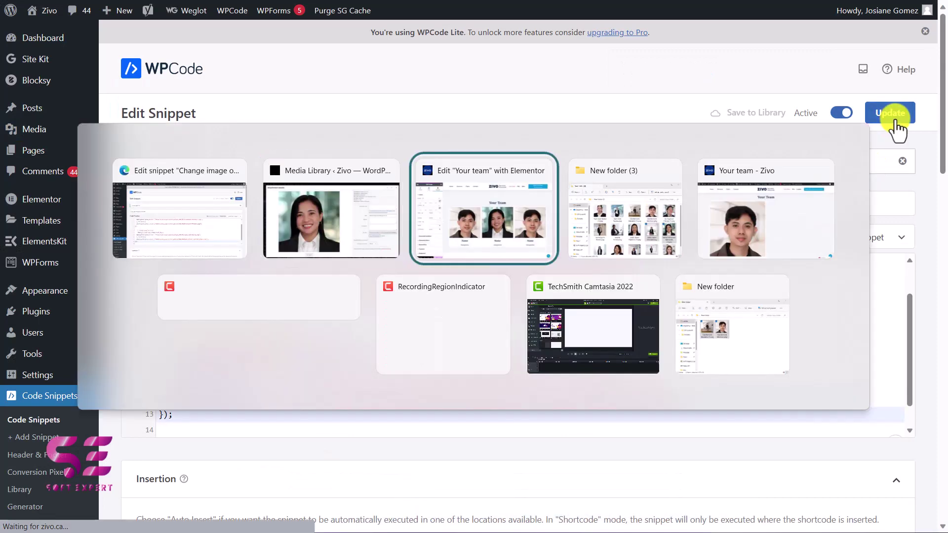
key(alt+Tab)
key(alt+Tab)
Refresh the live Your Team page and confirm the middle photo swaps to the full-office portrait on hover
key(F5)
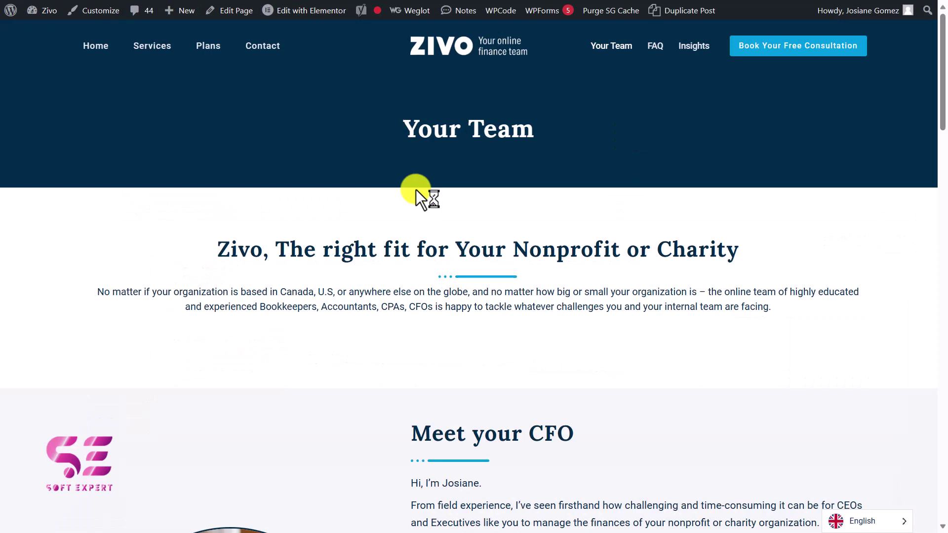
scroll(389, 264, down, 10)
scroll(390, 264, down, 8)
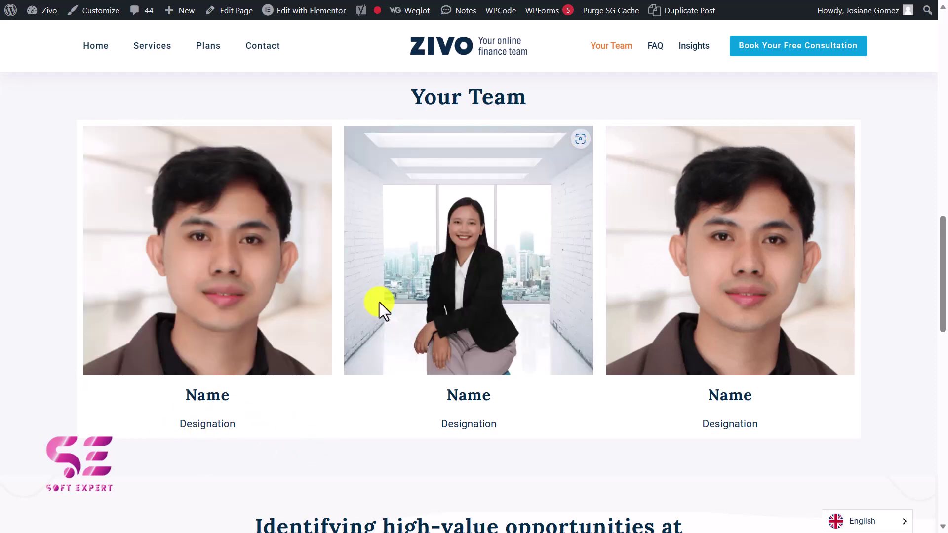
key(alt+Tab)
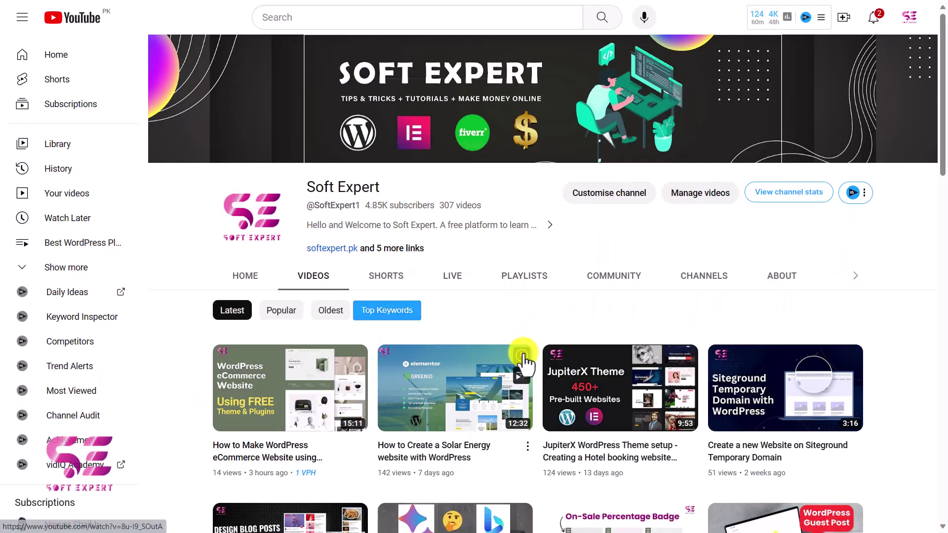
scroll(522, 356, down, 5)
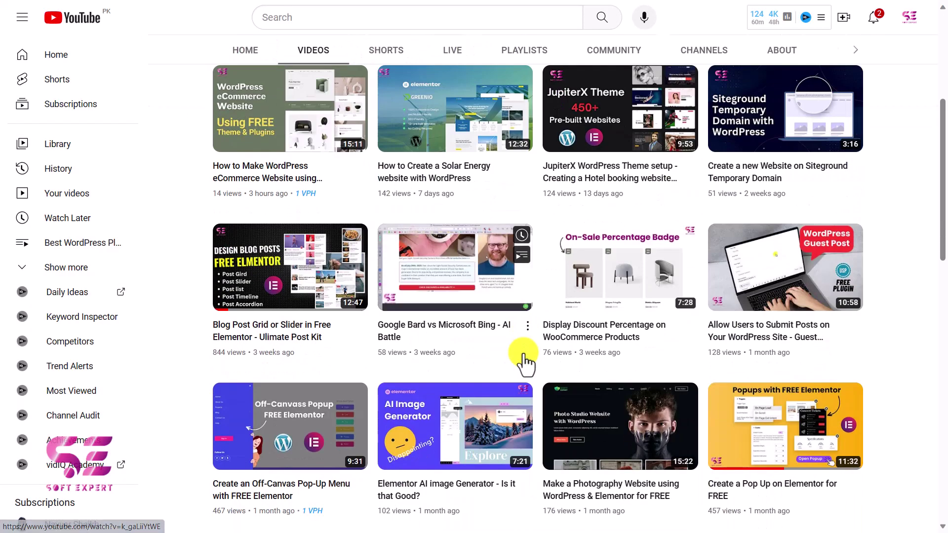
scroll(523, 363, down, 10)
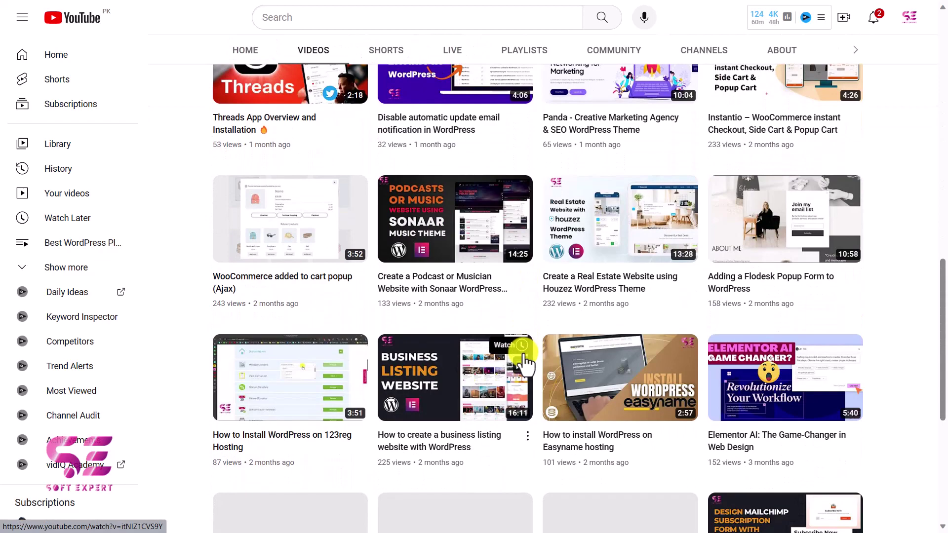
scroll(524, 363, down, 7)
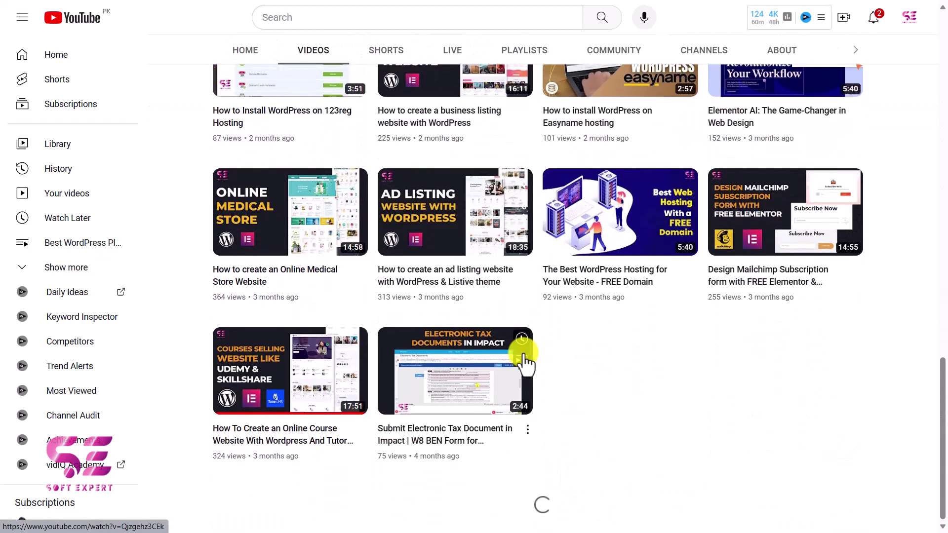
scroll(524, 363, down, 12)
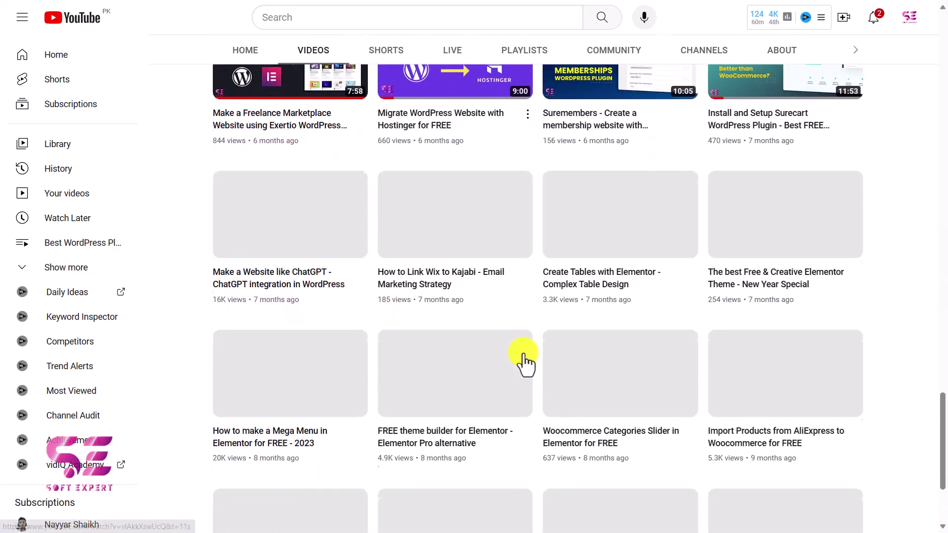